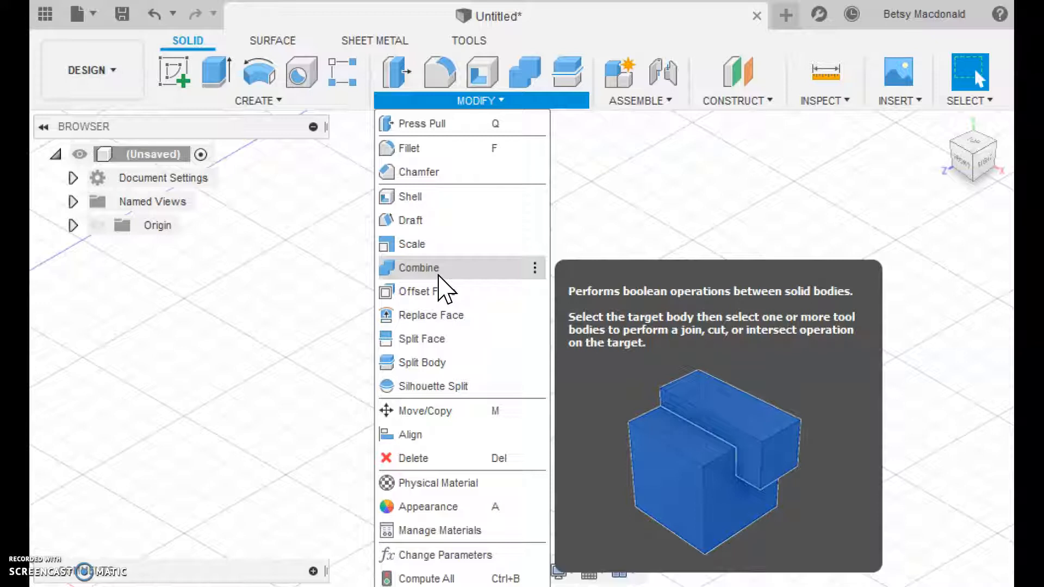
{"action": "left_click", "coordinate": [438, 276]}
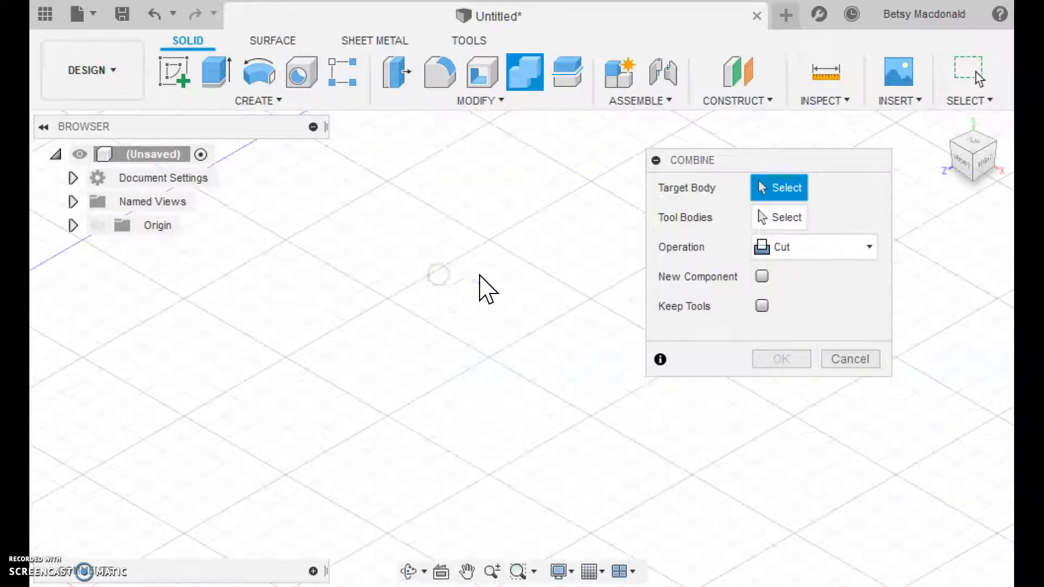
{"action": "left_click_drag", "start_coordinate": [731, 158], "coordinate": [845, 210]}
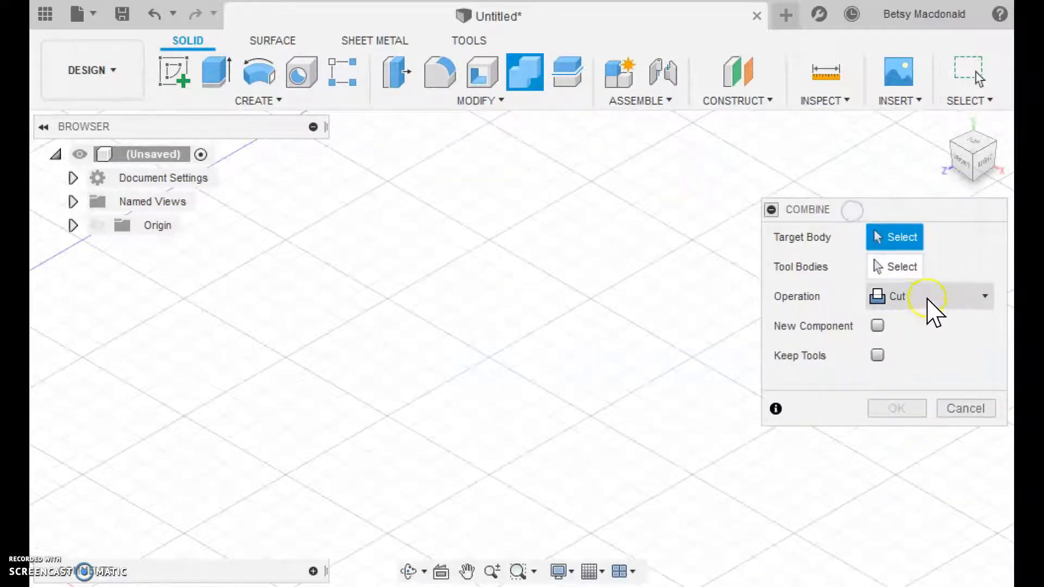
{"action": "left_click", "coordinate": [925, 298]}
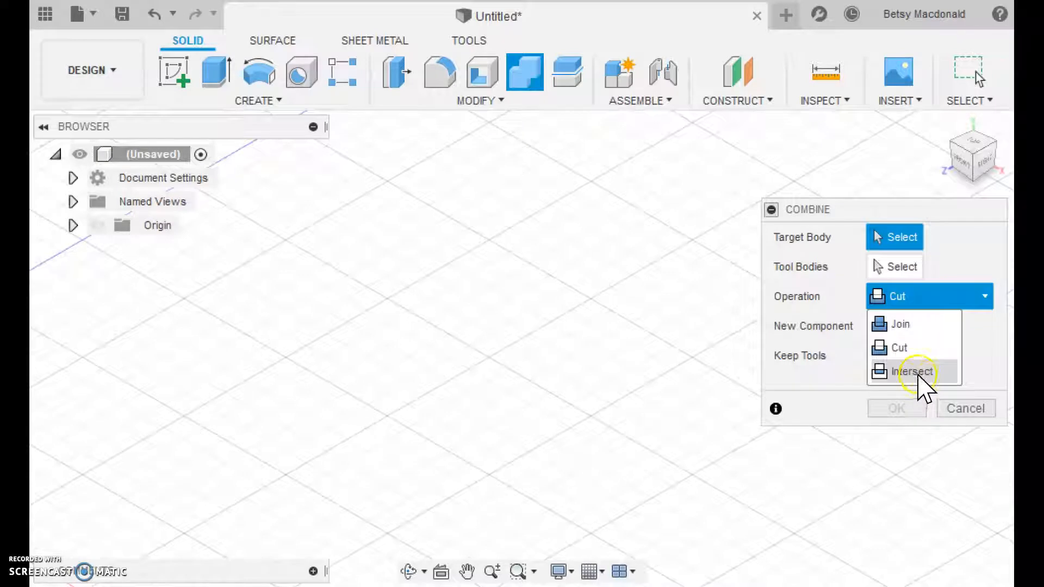
{"action": "left_click", "coordinate": [918, 373]}
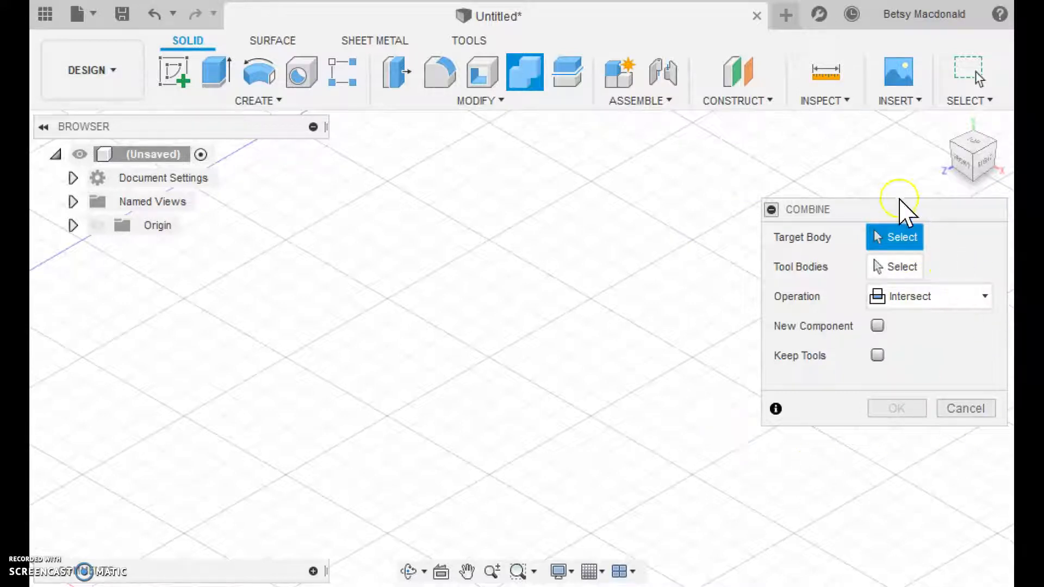
{"action": "left_click", "coordinate": [970, 408]}
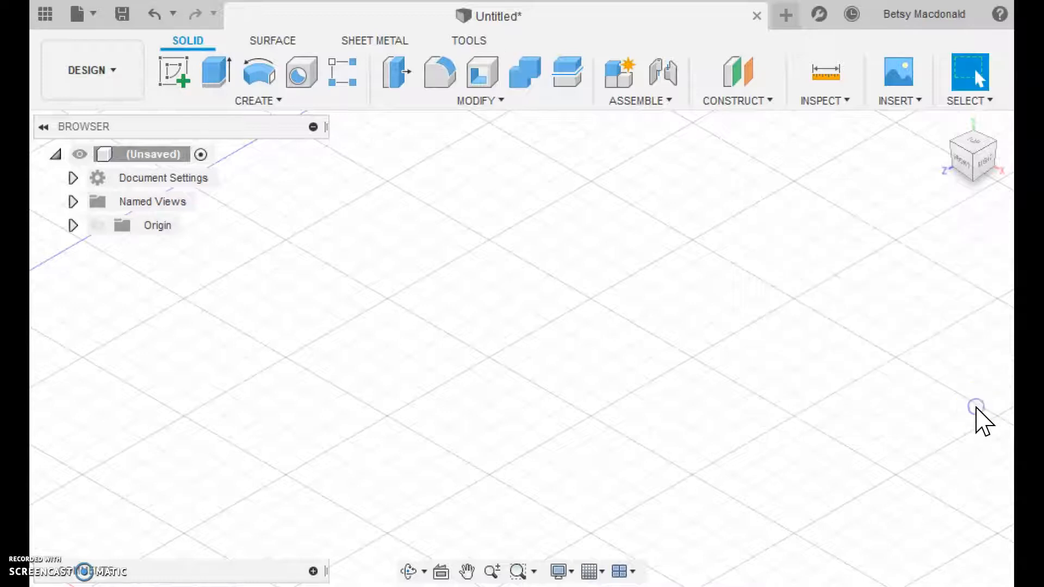
Create a 50 mm diameter sphere as a new body, centred on the origin on the horizontal plane
{"action": "left_click", "coordinate": [943, 124]}
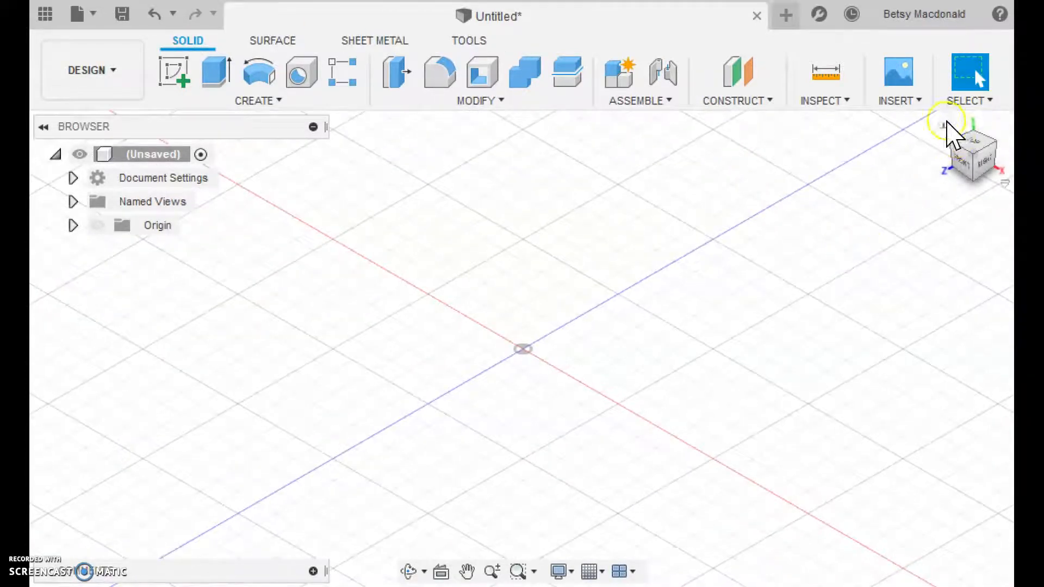
{"action": "left_click", "coordinate": [275, 103]}
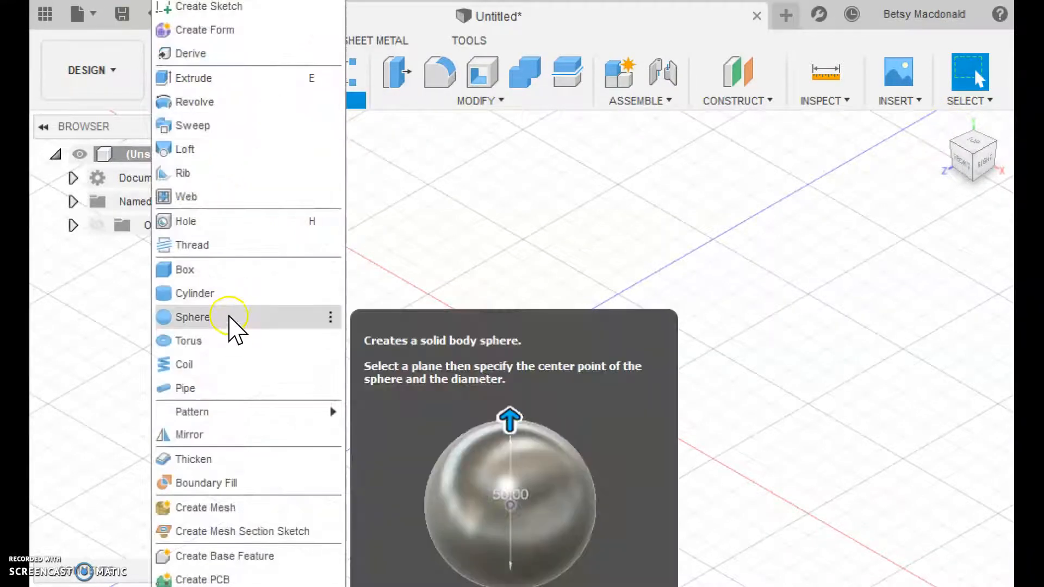
{"action": "left_click", "coordinate": [233, 318]}
{"action": "left_click", "coordinate": [552, 417]}
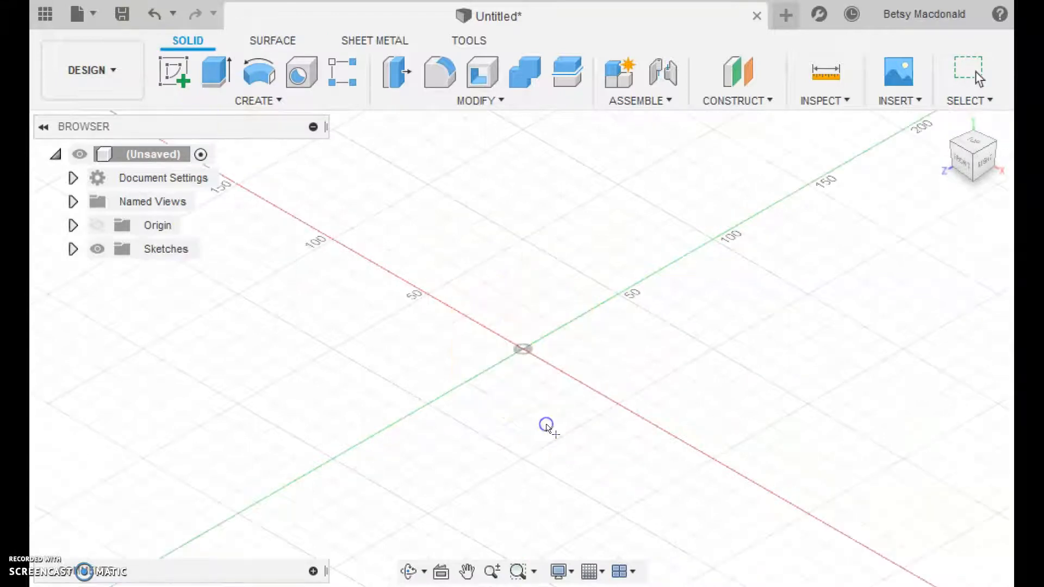
{"action": "left_click", "coordinate": [524, 352]}
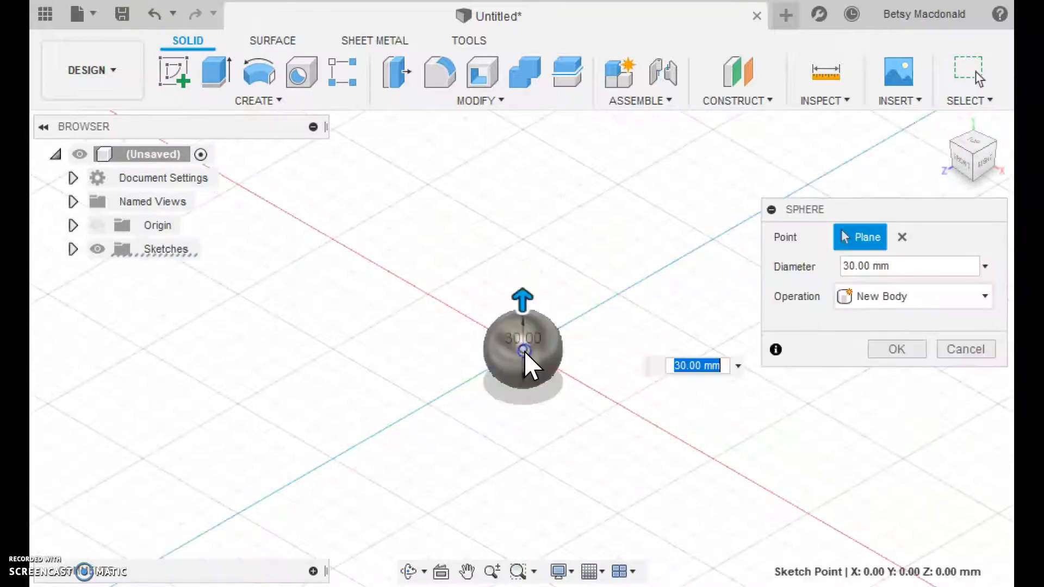
{"action": "left_click", "coordinate": [857, 266]}
{"action": "left_click_drag", "start_coordinate": [850, 267], "coordinate": [820, 266]}
{"action": "key", "text": "Return"}
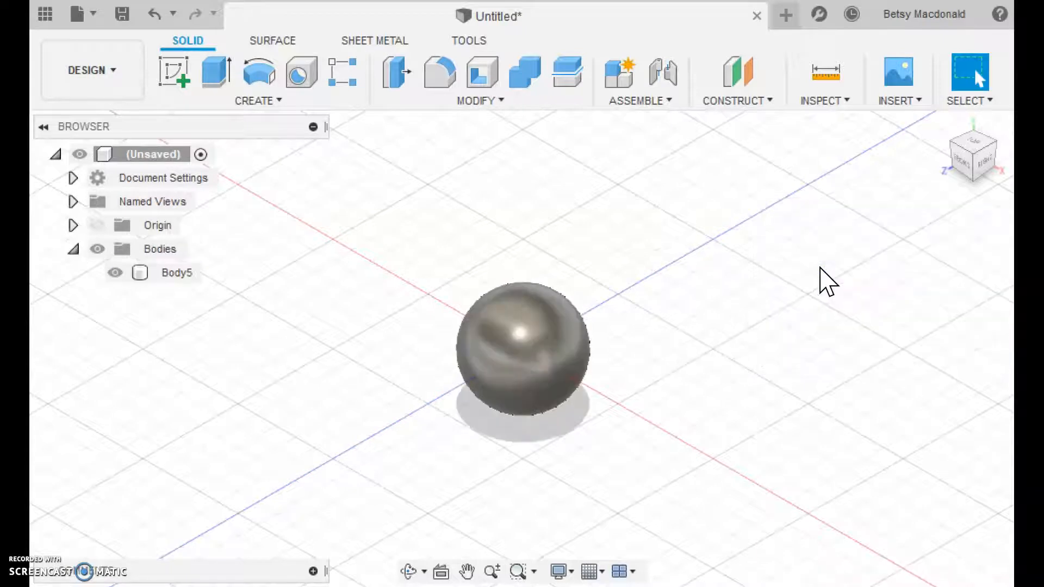
Move the sphere freely away from the origin so that the origin is clear
{"action": "right_click", "coordinate": [514, 325]}
{"action": "left_click", "coordinate": [432, 352]}
{"action": "left_click_drag", "start_coordinate": [522, 360], "coordinate": [292, 320]}
{"action": "key", "text": "Return"}
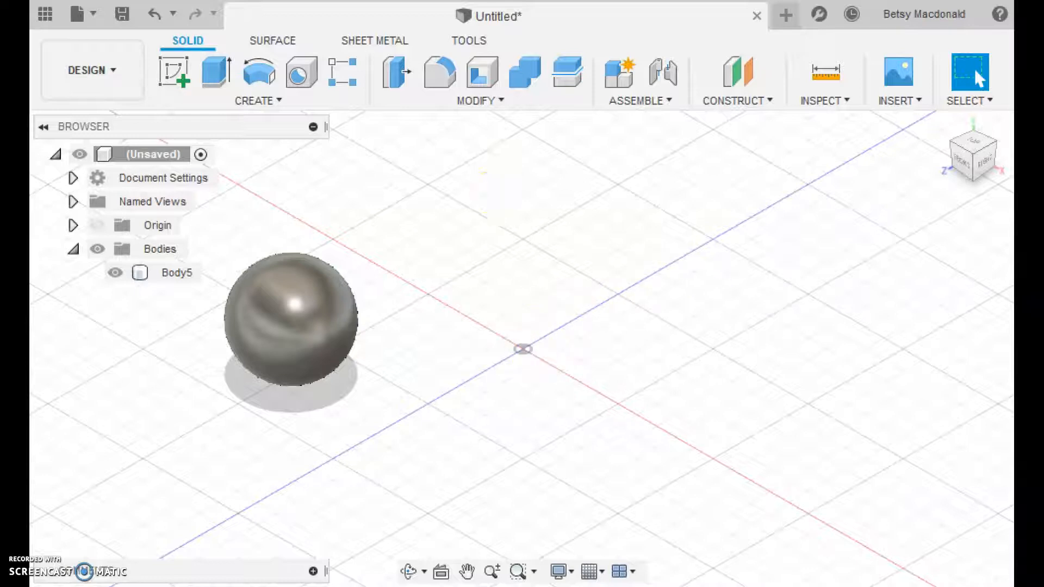
Create a second 50 mm sphere as a new body, centred on the origin on the horizontal plane
{"action": "left_click", "coordinate": [244, 100]}
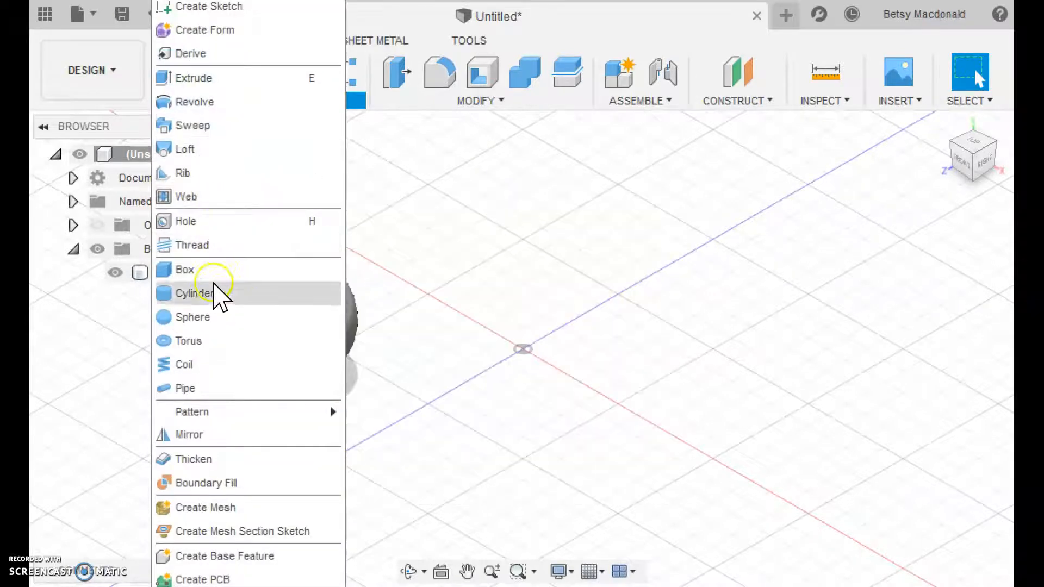
{"action": "left_click", "coordinate": [210, 340]}
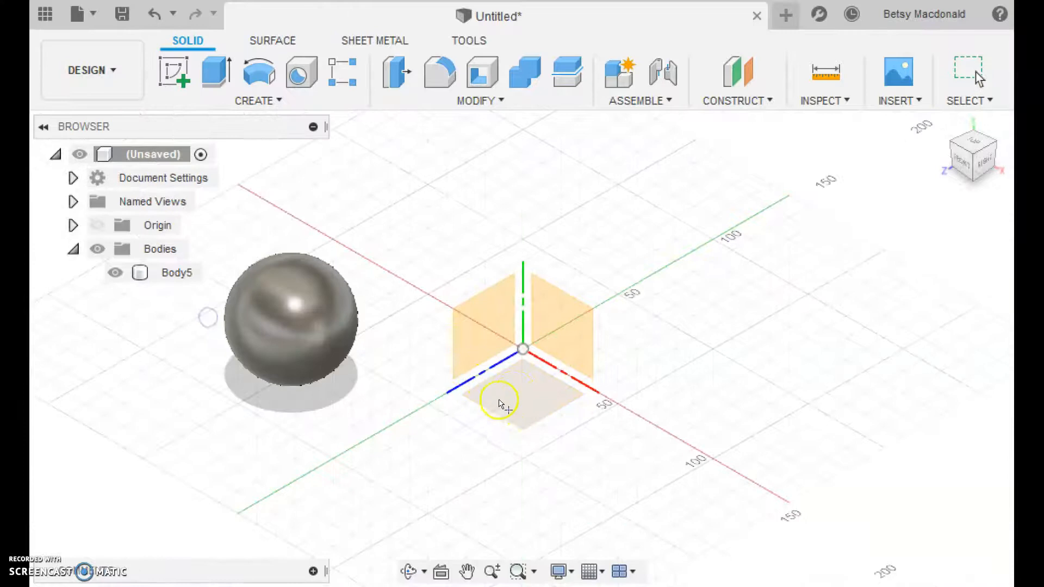
{"action": "left_click", "coordinate": [530, 405]}
{"action": "left_click", "coordinate": [522, 349]}
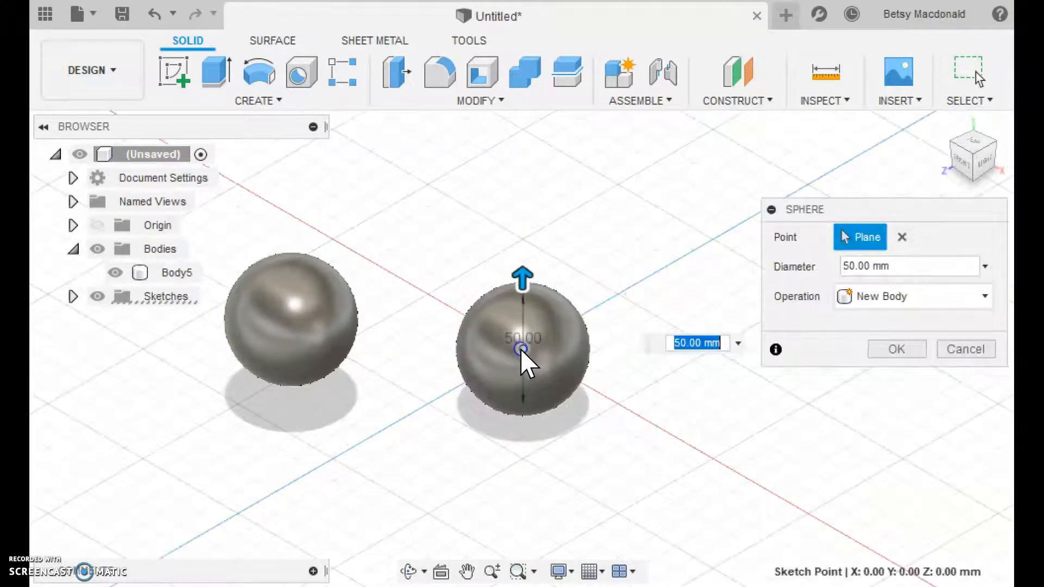
{"action": "left_click", "coordinate": [917, 353]}
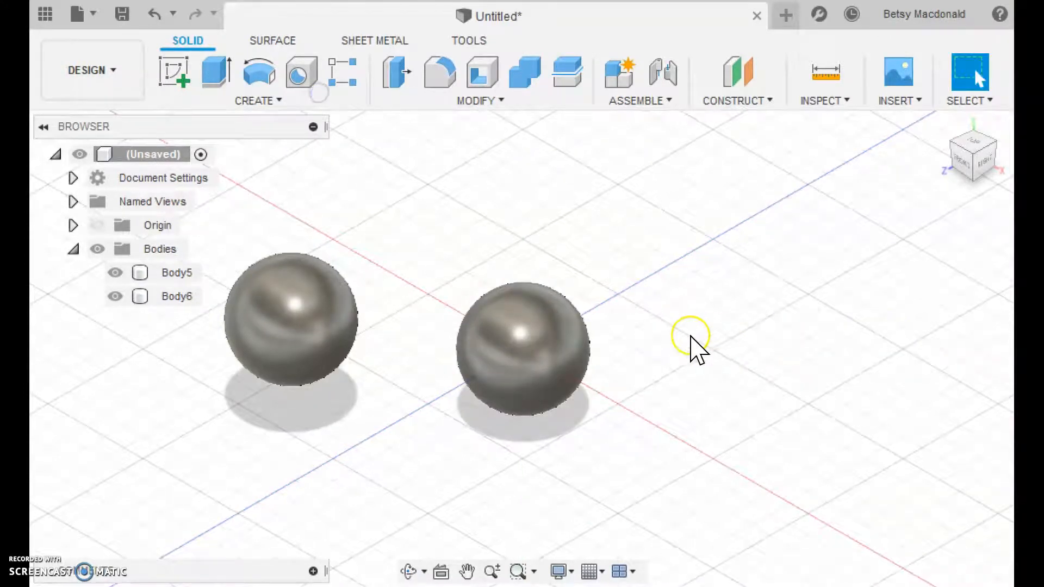
{"action": "left_click", "coordinate": [518, 317]}
{"action": "key", "text": "Escape"}
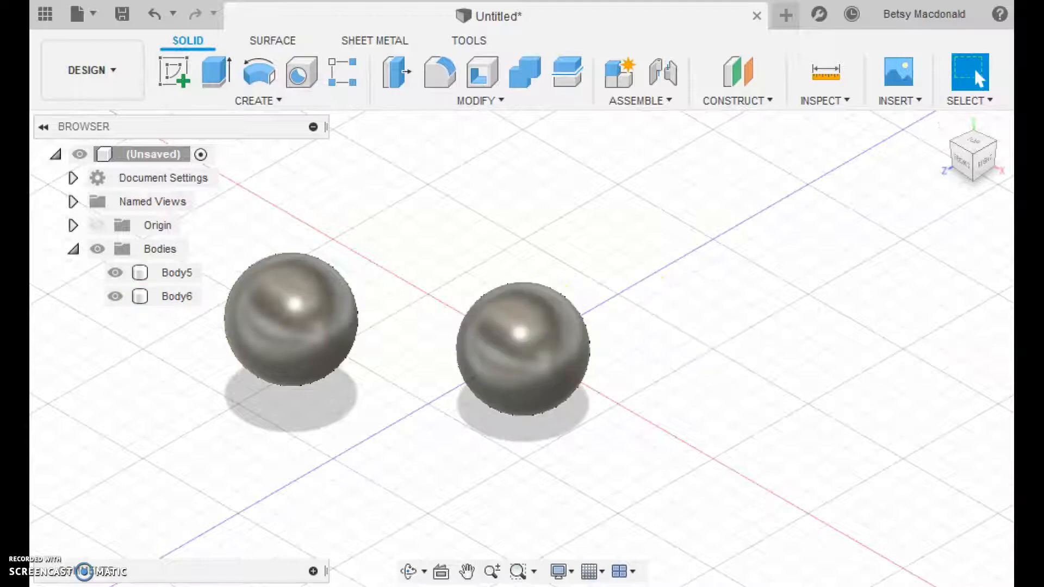
In the top view, move the first sphere about 99 mm in X and -57 mm in Z so it partly overlaps the origin sphere
{"action": "left_click", "coordinate": [972, 146]}
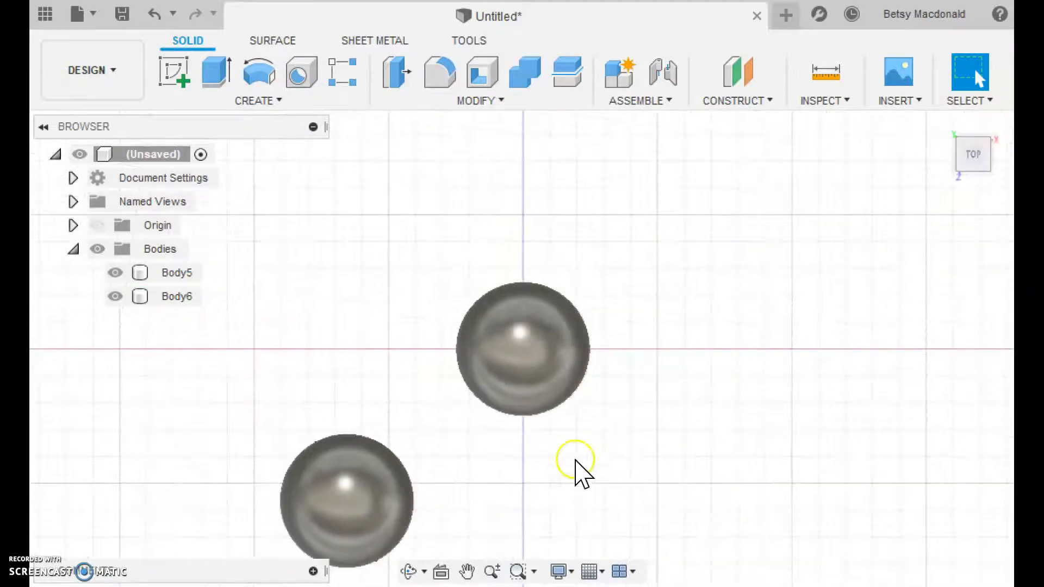
{"action": "left_click_drag", "start_coordinate": [239, 391], "coordinate": [489, 585]}
{"action": "right_click", "coordinate": [364, 502]}
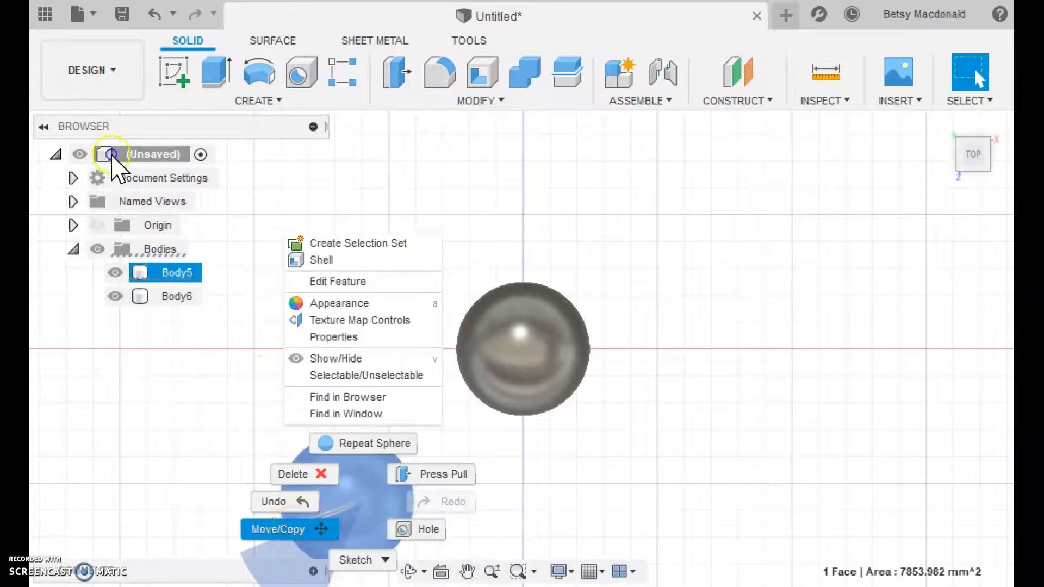
{"action": "left_click", "coordinate": [282, 529]}
{"action": "left_click_drag", "start_coordinate": [367, 526], "coordinate": [636, 372]}
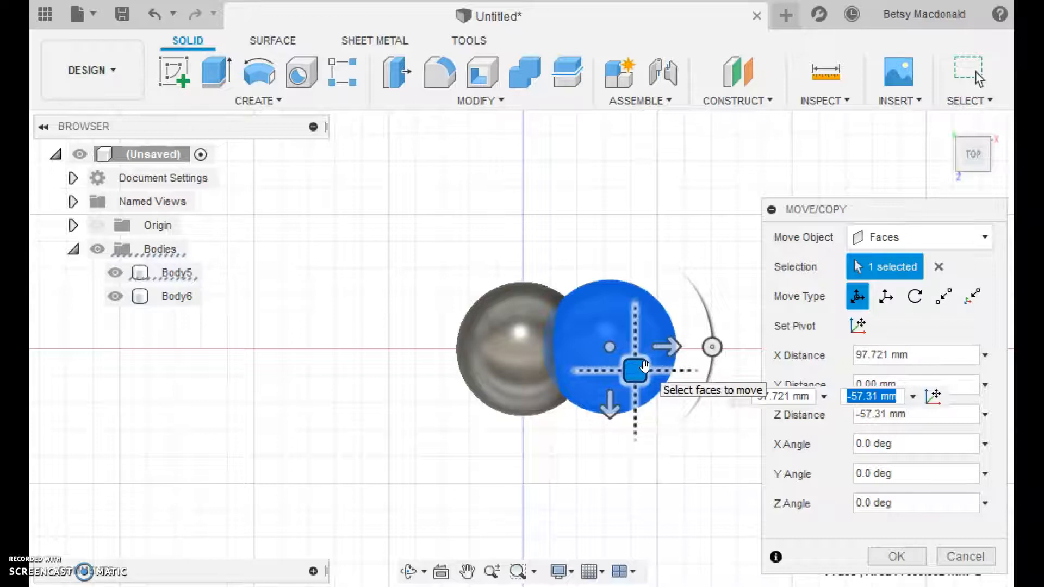
{"action": "scroll", "coordinate": [670, 254], "scroll_direction": "up", "scroll_amount": 3}
{"action": "middle_click_drag", "start_coordinate": [629, 291], "coordinate": [646, 158]}
{"action": "left_click_drag", "start_coordinate": [581, 328], "coordinate": [586, 341]}
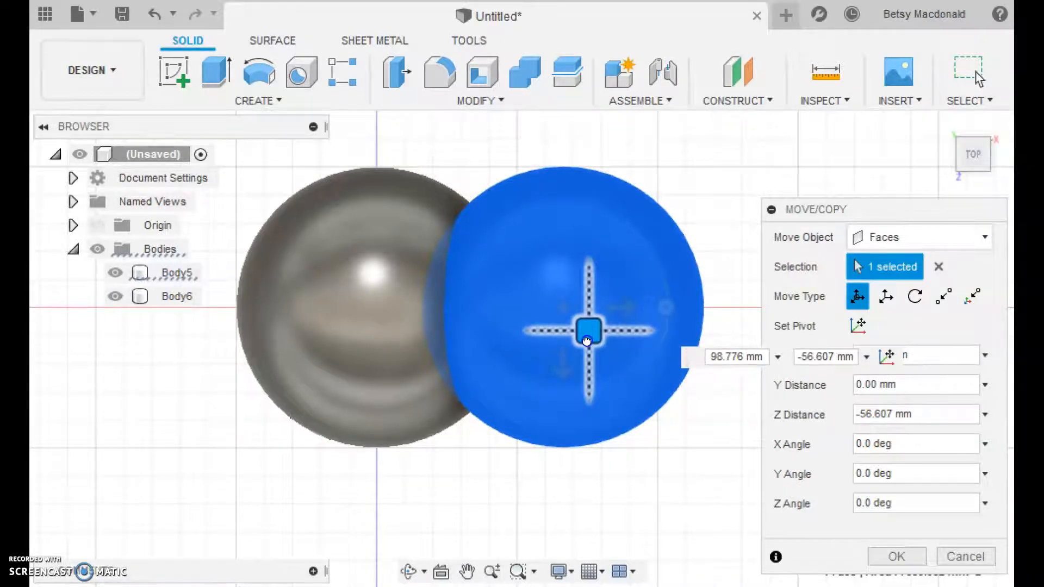
{"action": "left_click_drag", "start_coordinate": [586, 341], "coordinate": [585, 342]}
{"action": "key", "text": "Return"}
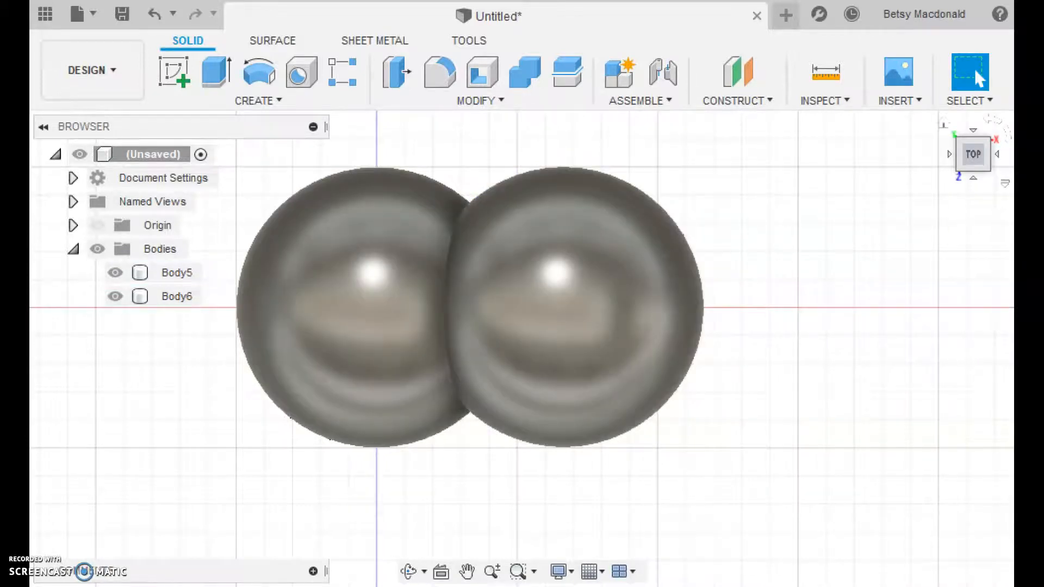
In the side view, shift the first sphere -10 mm in Y, then about 0.93 mm in Y and 0.10 mm in Z, to align both spheres
{"action": "left_click", "coordinate": [996, 154]}
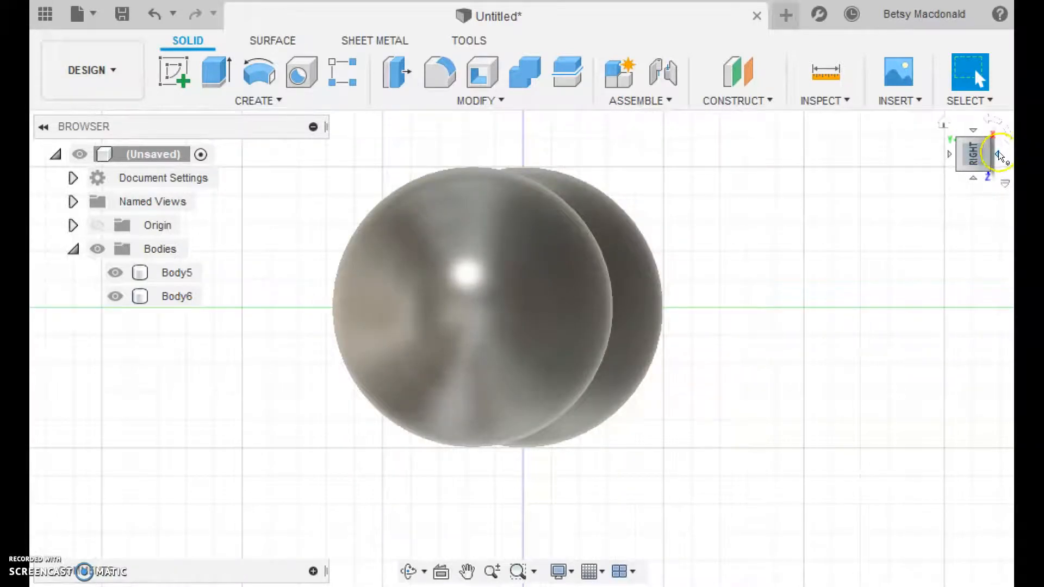
{"action": "left_click", "coordinate": [475, 293]}
{"action": "right_click", "coordinate": [474, 291]}
{"action": "left_click", "coordinate": [410, 316]}
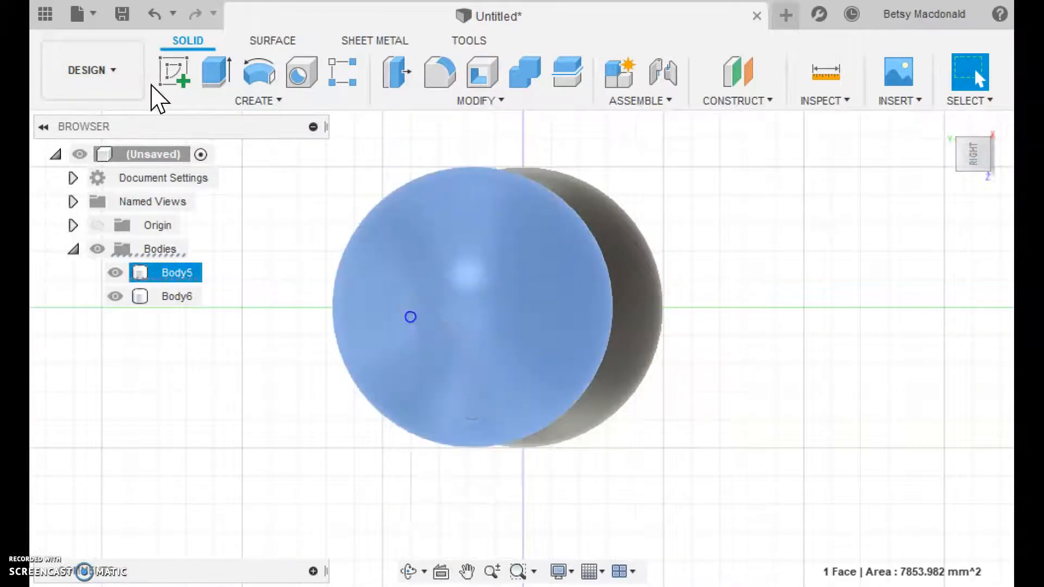
{"action": "left_click_drag", "start_coordinate": [408, 307], "coordinate": [467, 305]}
{"action": "scroll", "coordinate": [634, 333], "scroll_direction": "up", "scroll_amount": 3}
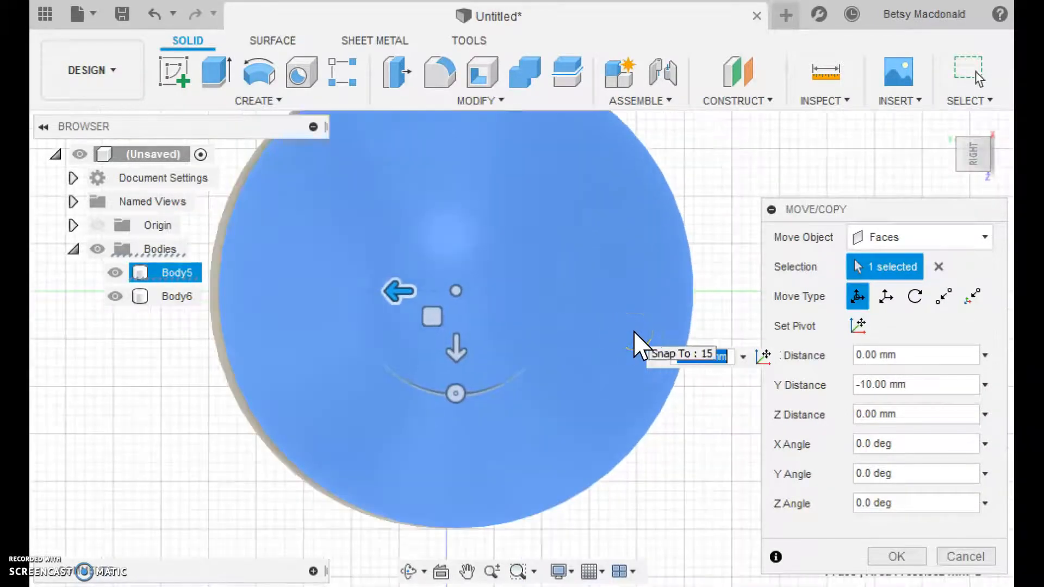
{"action": "left_click_drag", "start_coordinate": [424, 312], "coordinate": [419, 317]}
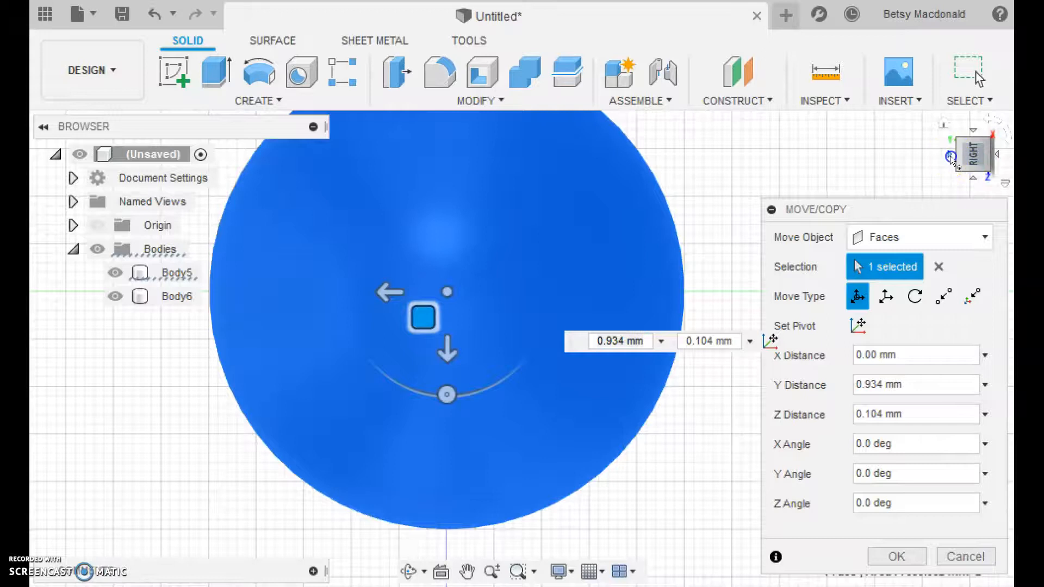
Check the alignment of the two spheres from the top, left, back and front views, and accept the move
{"action": "left_click", "coordinate": [950, 155]}
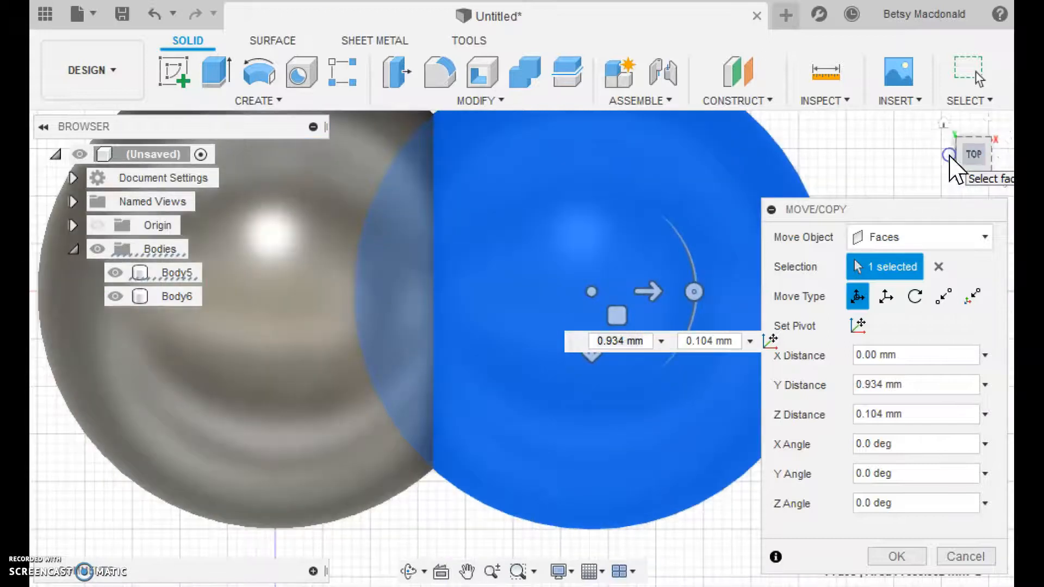
{"action": "left_click", "coordinate": [948, 155]}
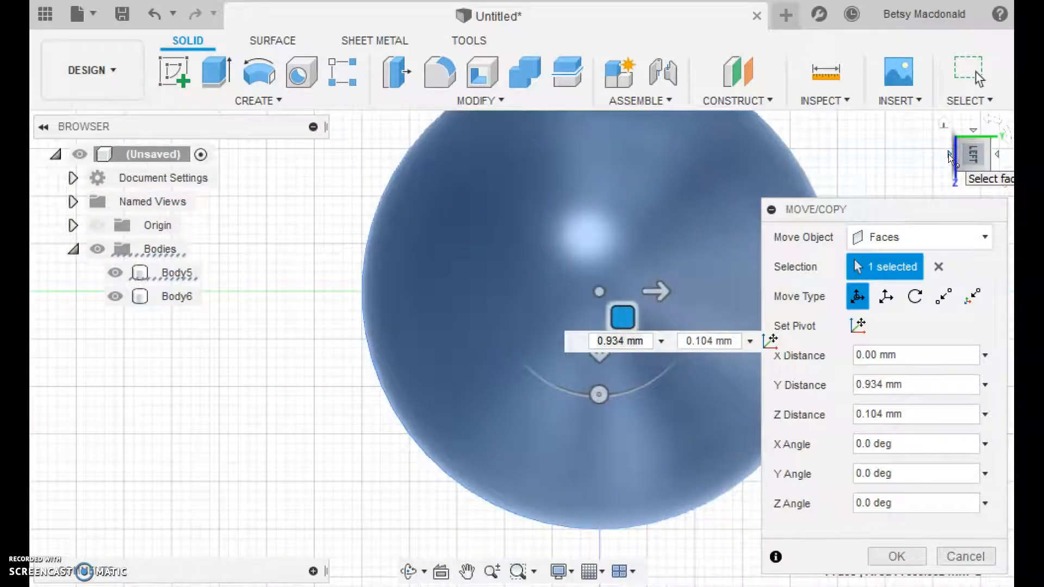
{"action": "left_click", "coordinate": [972, 131]}
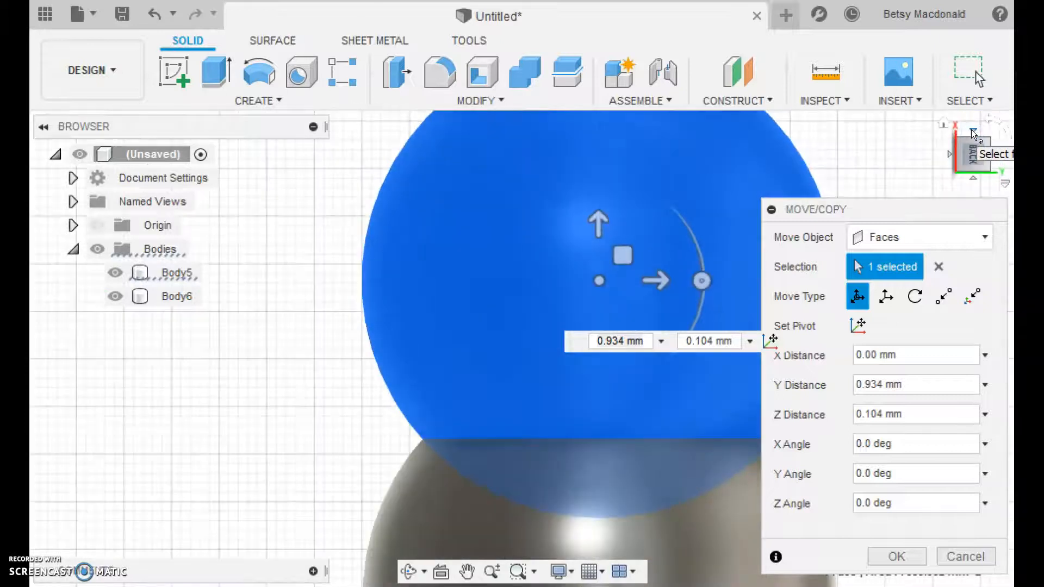
{"action": "scroll", "coordinate": [846, 175], "scroll_direction": "down", "scroll_amount": 5}
{"action": "left_click", "coordinate": [530, 217]}
{"action": "middle_click_drag", "start_coordinate": [530, 217], "coordinate": [238, 293]}
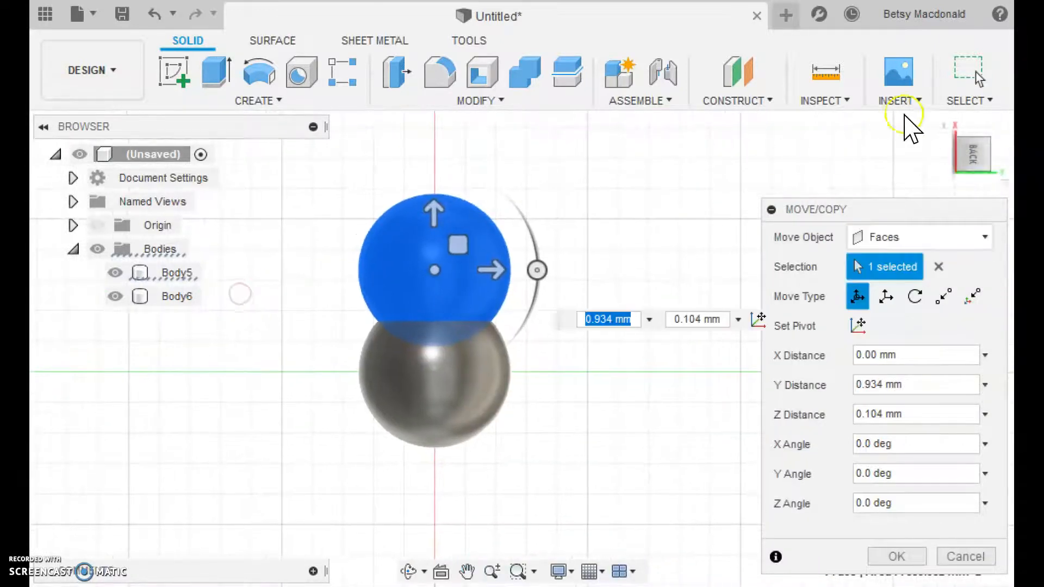
{"action": "left_click", "coordinate": [973, 131]}
{"action": "left_click", "coordinate": [974, 128]}
{"action": "left_click", "coordinate": [998, 141]}
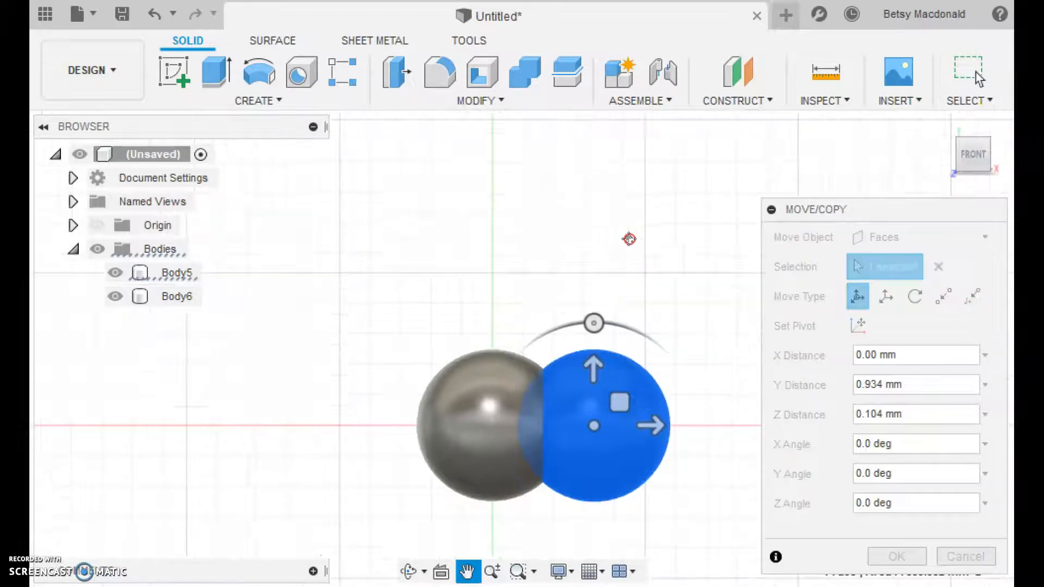
{"action": "key", "text": "Return"}
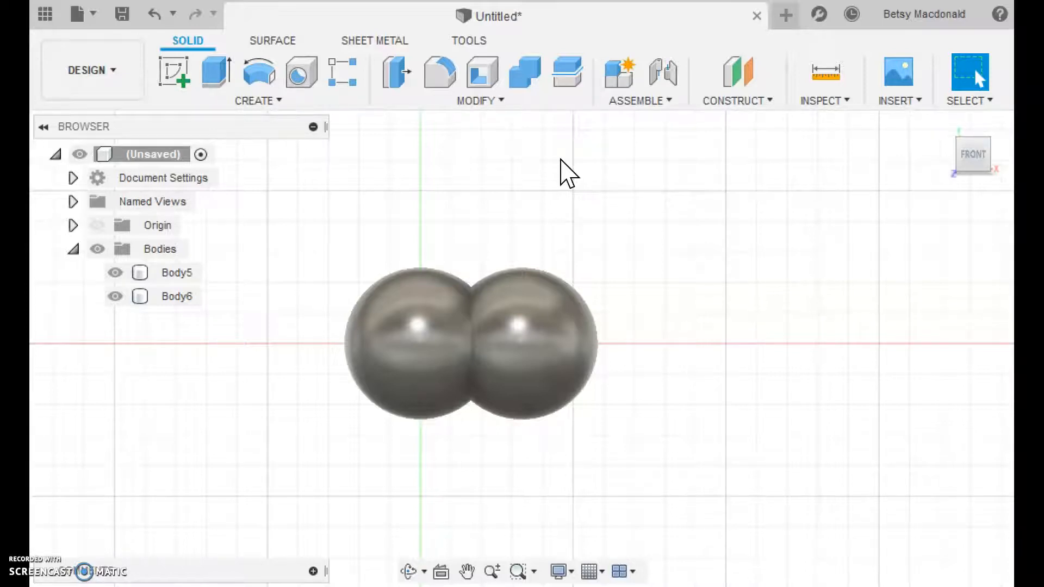
{"action": "left_click", "coordinate": [452, 315]}
{"action": "left_click", "coordinate": [477, 342]}
{"action": "left_click", "coordinate": [462, 343]}
{"action": "left_click", "coordinate": [462, 342]}
{"action": "left_click", "coordinate": [475, 342]}
{"action": "left_click", "coordinate": [475, 343]}
{"action": "left_click", "coordinate": [473, 341]}
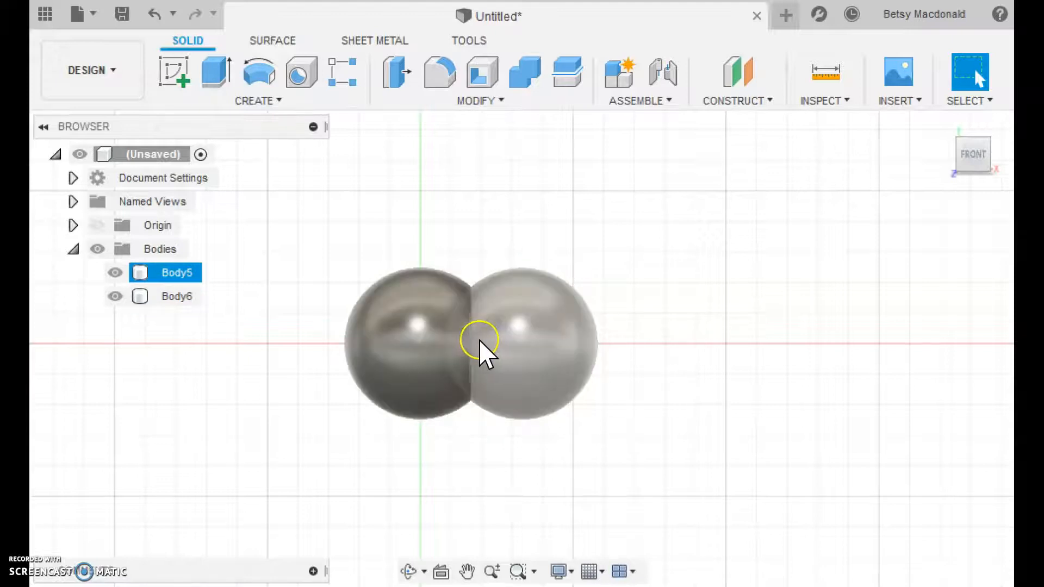
Set up a Combine with the sphere at the origin as the target body and the overlapping sphere as the tool body
{"action": "left_click", "coordinate": [479, 103]}
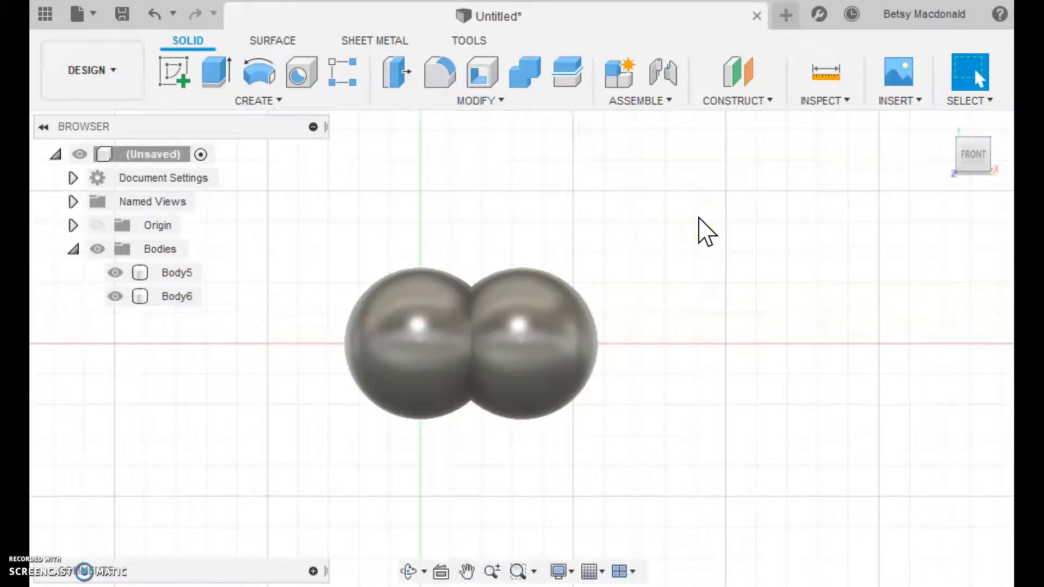
{"action": "left_click", "coordinate": [485, 102]}
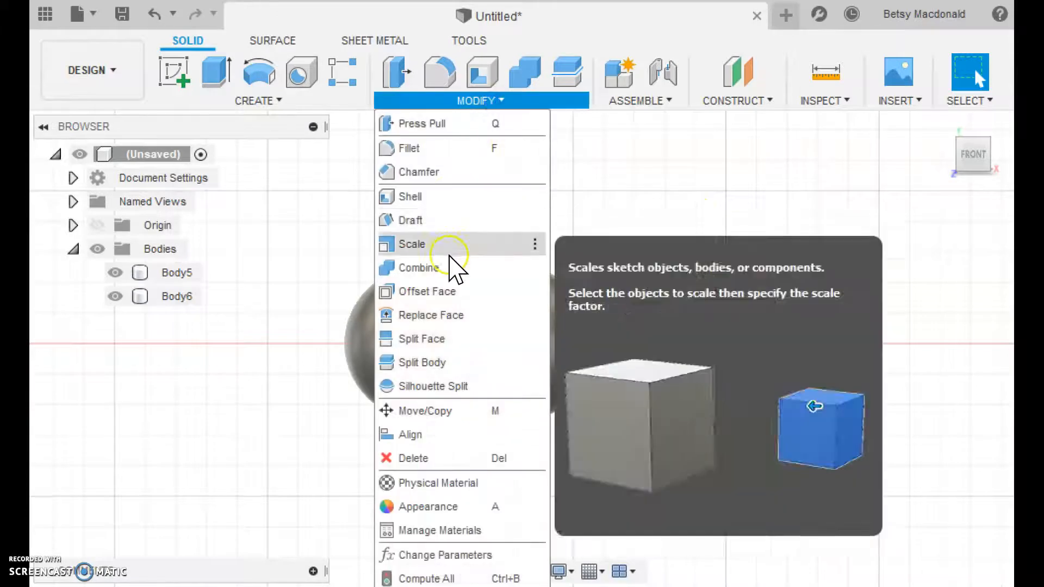
{"action": "left_click", "coordinate": [447, 267]}
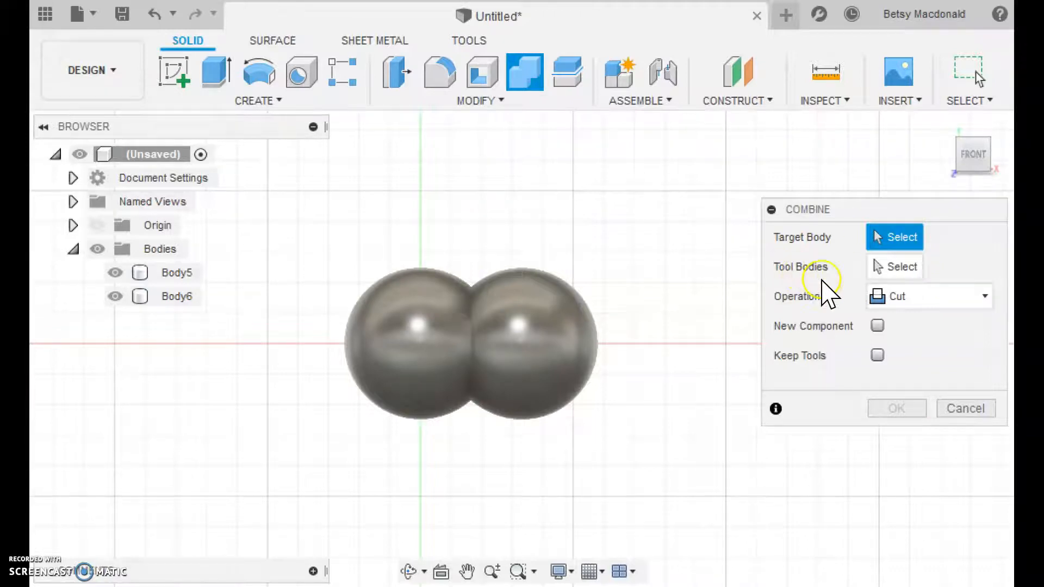
{"action": "left_click", "coordinate": [411, 352]}
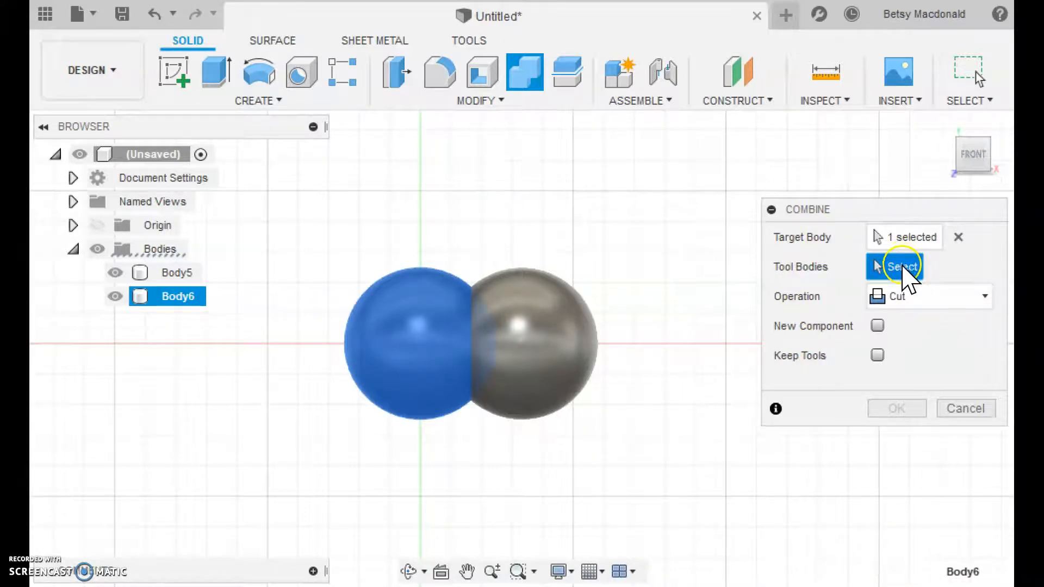
{"action": "left_click", "coordinate": [567, 347]}
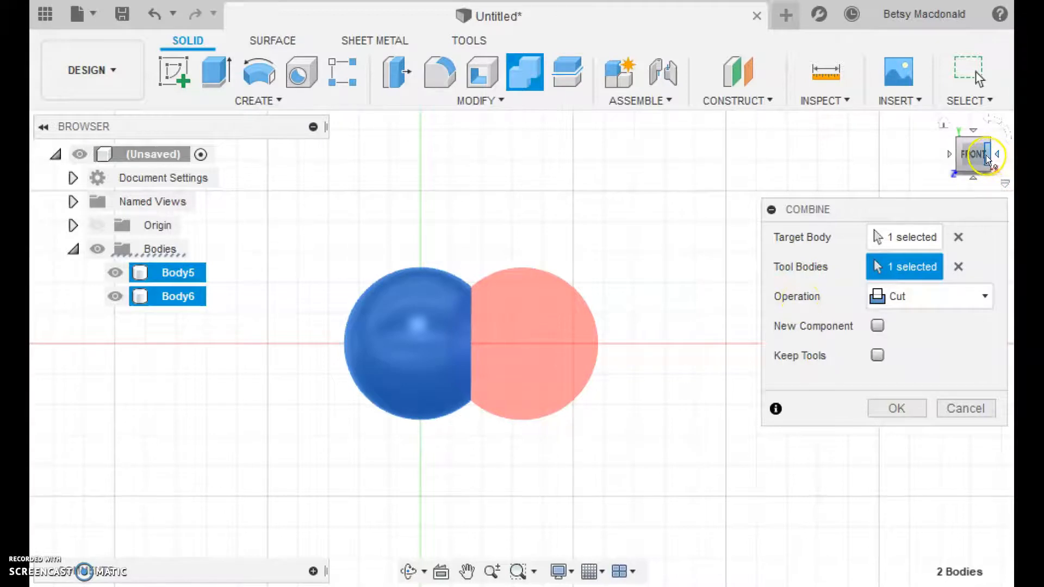
Check the cut preview from several angles, and combine the two spheres with the Intersect operation instead
{"action": "mouse_move", "coordinate": [979, 162]}
{"action": "left_mouse_down"}
{"action": "mouse_move", "coordinate": [1004, 152]}
{"action": "mouse_move", "coordinate": [901, 151]}
{"action": "left_mouse_up"}
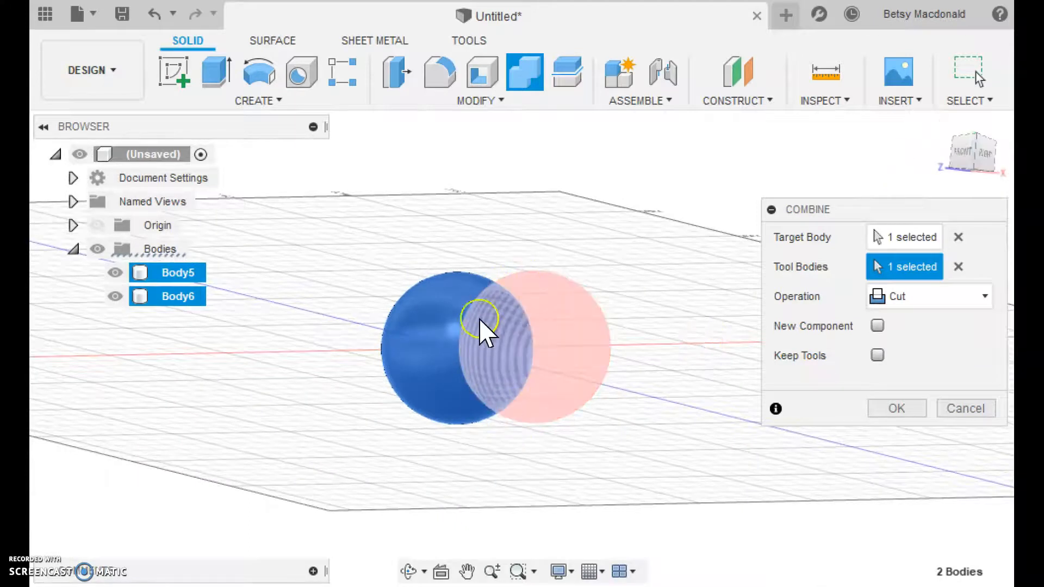
{"action": "left_click_drag", "start_coordinate": [975, 158], "coordinate": [983, 165]}
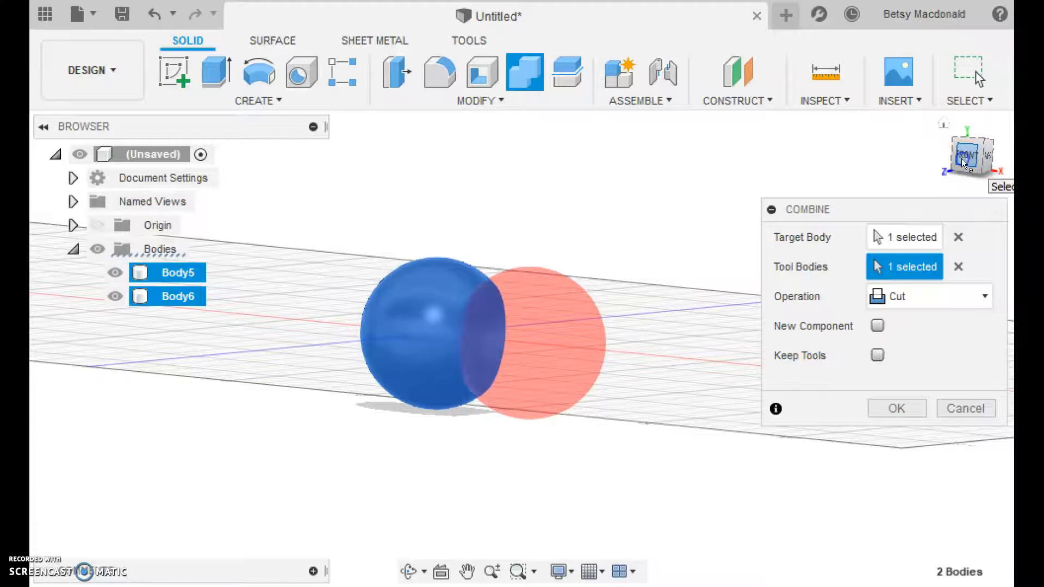
{"action": "left_click", "coordinate": [961, 158]}
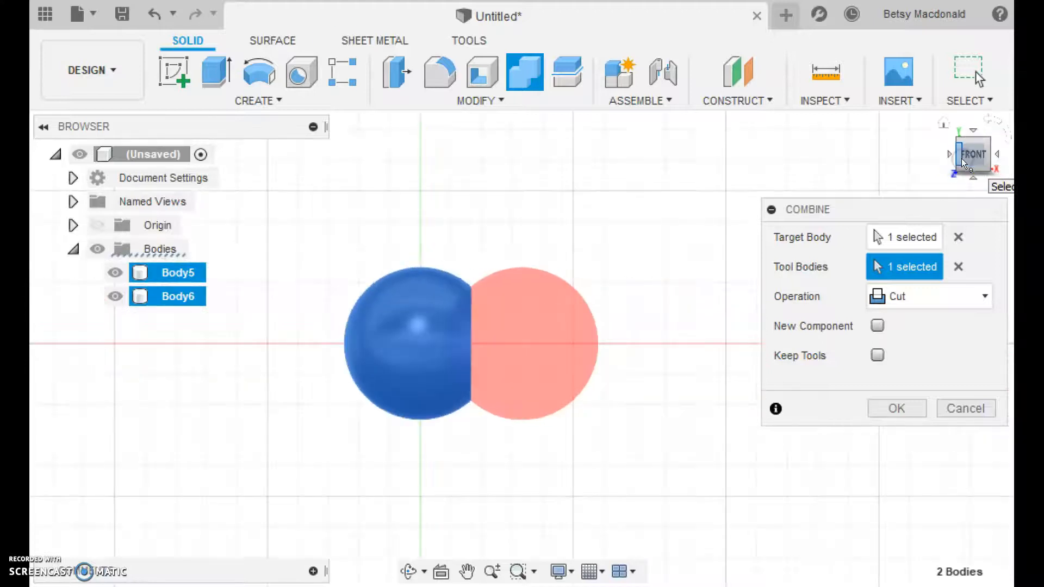
{"action": "left_click", "coordinate": [931, 296]}
{"action": "left_click", "coordinate": [904, 370]}
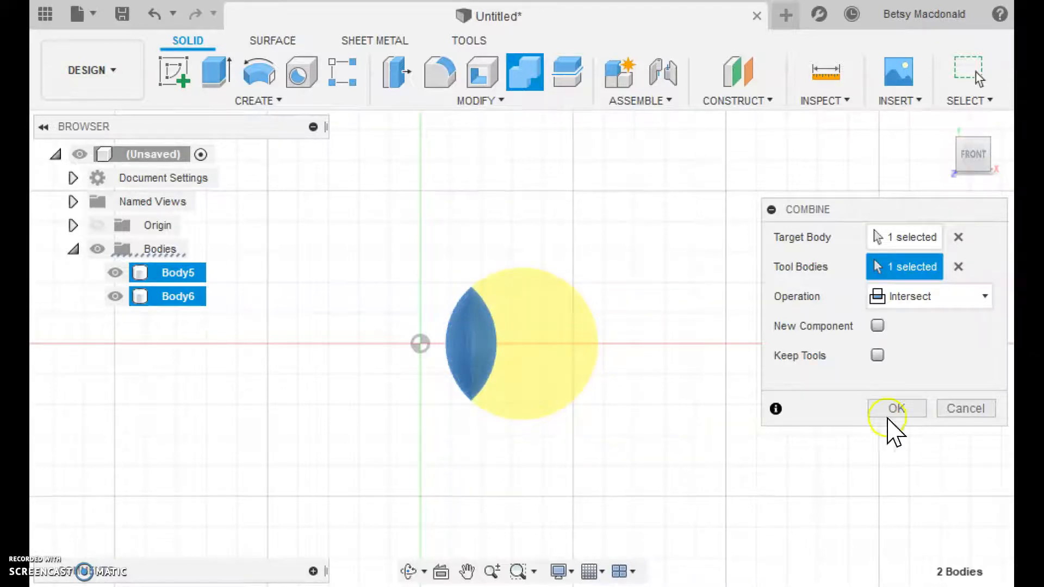
{"action": "left_click", "coordinate": [903, 409]}
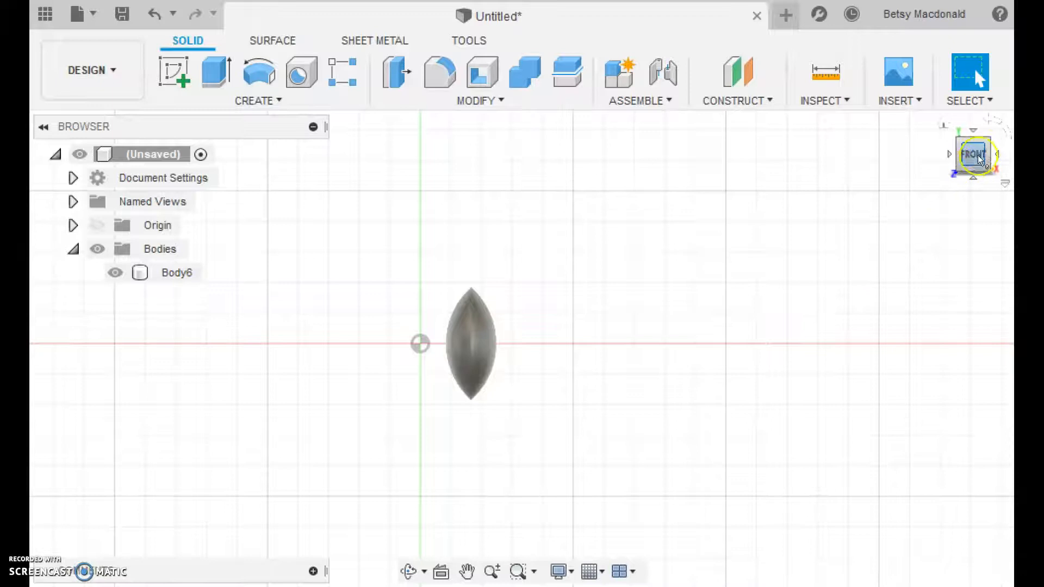
Examine the lens-shaped body from the front, from below and at oblique angles, ending in the home view
{"action": "left_click", "coordinate": [991, 122]}
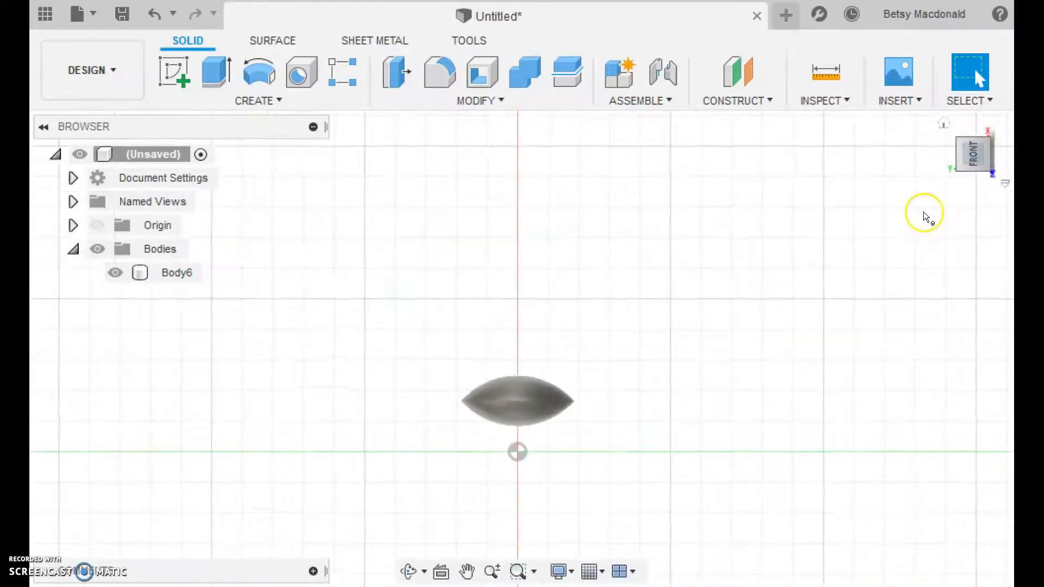
{"action": "mouse_move", "coordinate": [976, 158]}
{"action": "left_mouse_down"}
{"action": "mouse_move", "coordinate": [967, 217]}
{"action": "mouse_move", "coordinate": [906, 247]}
{"action": "mouse_move", "coordinate": [724, 226]}
{"action": "mouse_move", "coordinate": [824, 201]}
{"action": "mouse_move", "coordinate": [761, 217]}
{"action": "left_mouse_up"}
{"action": "left_click", "coordinate": [576, 303]}
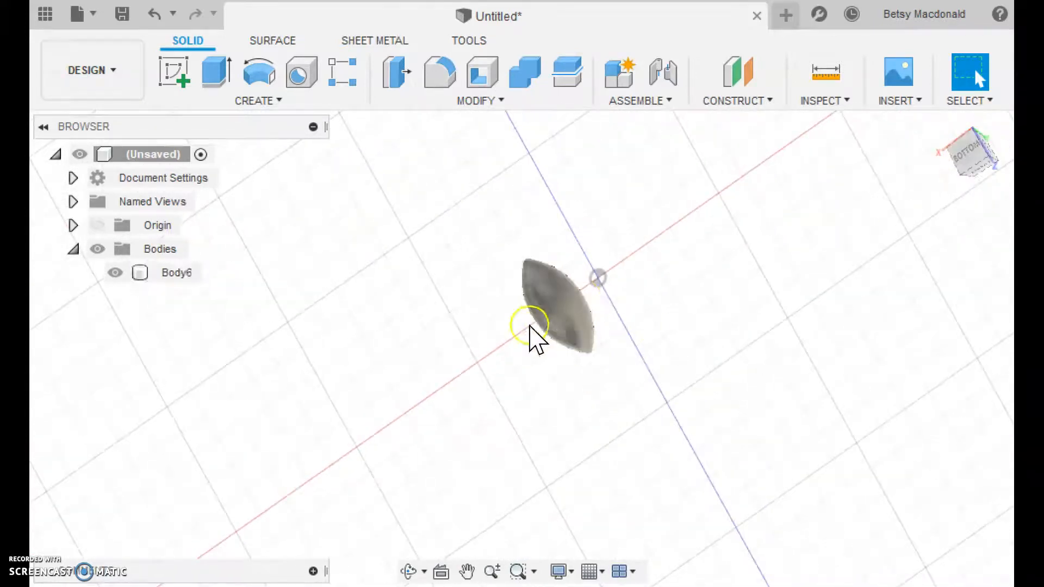
{"action": "left_click", "coordinate": [963, 153]}
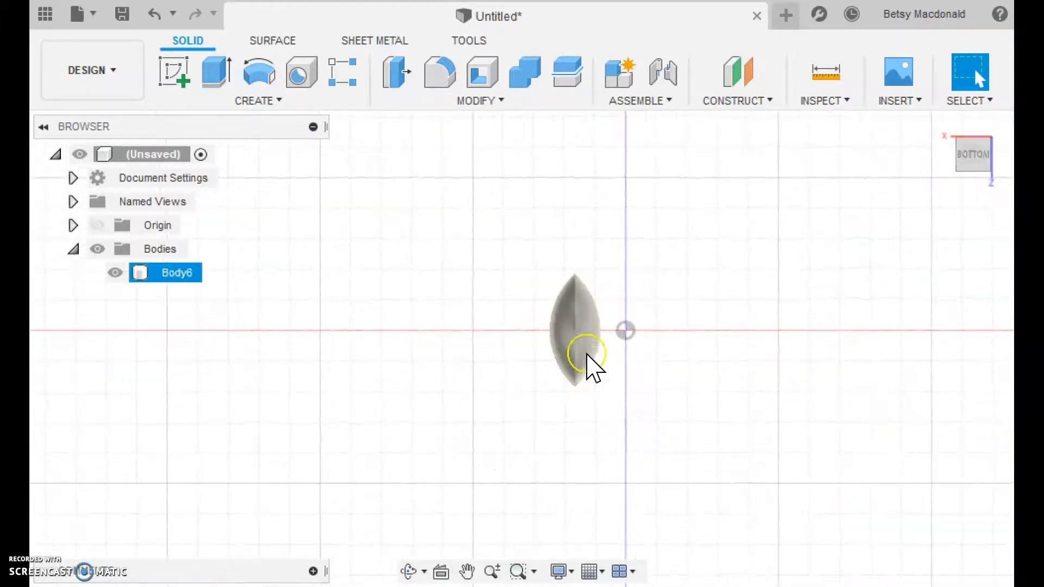
{"action": "left_click", "coordinate": [555, 332]}
{"action": "mouse_move", "coordinate": [957, 169]}
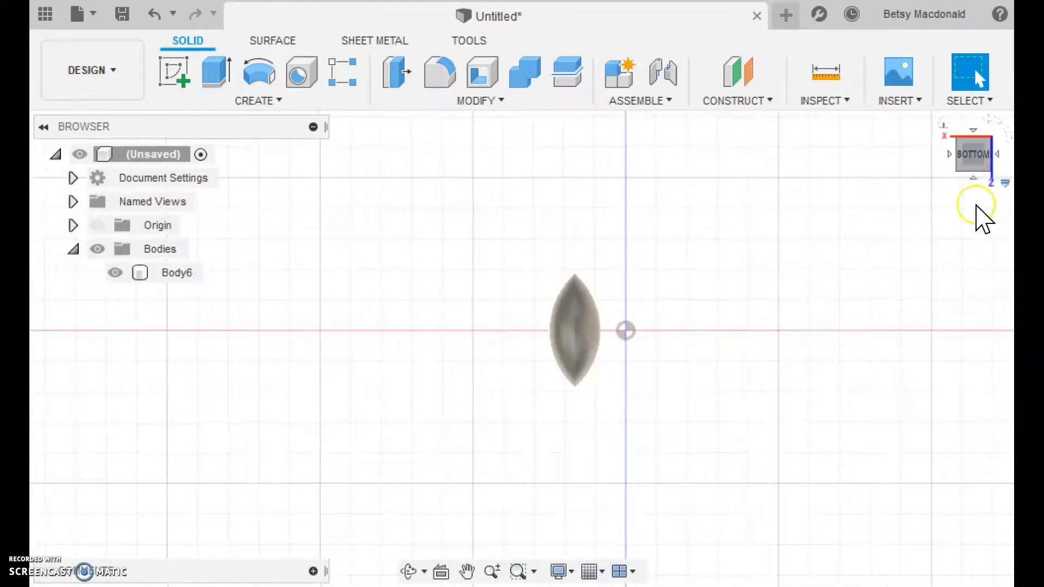
{"action": "left_click", "coordinate": [943, 125]}
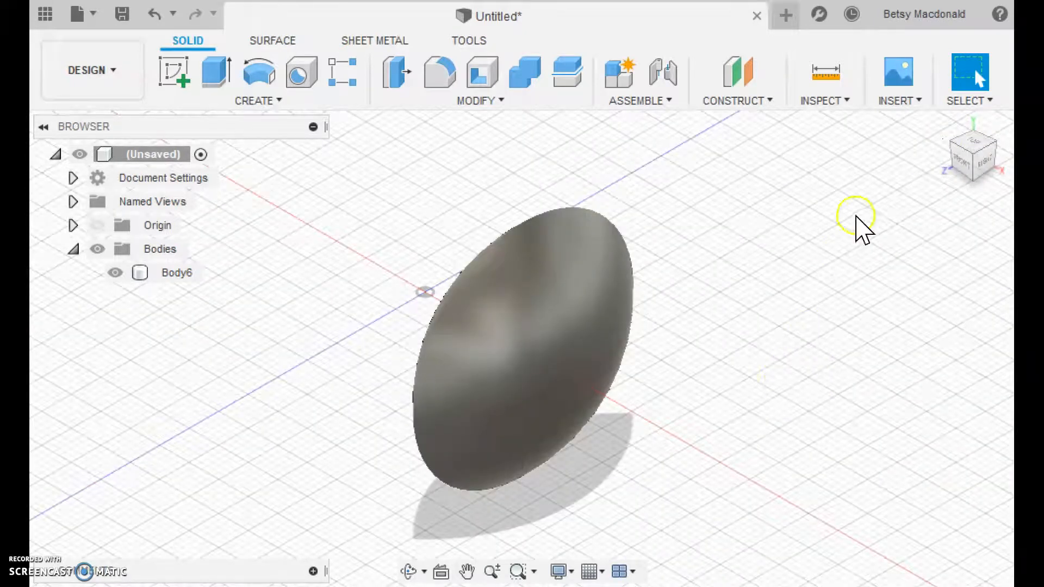
Move the lens-shaped body away from the origin by about -98 mm in X, 11.3 mm in Y and 86.7 mm in Z
{"action": "left_click_drag", "start_coordinate": [334, 183], "coordinate": [748, 497]}
{"action": "right_click", "coordinate": [563, 344]}
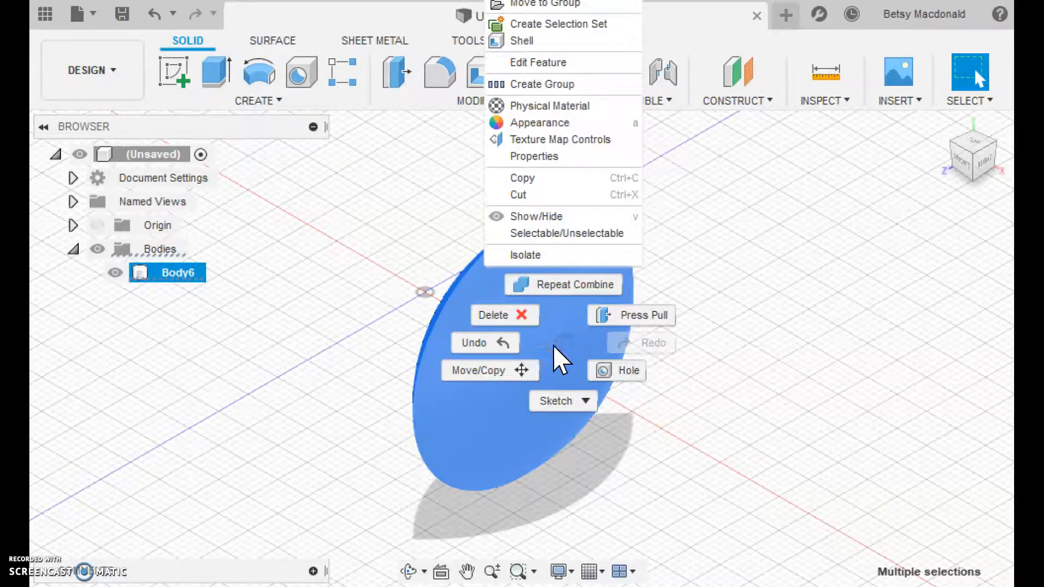
{"action": "left_click", "coordinate": [485, 371]}
{"action": "left_click_drag", "start_coordinate": [621, 404], "coordinate": [22, 362]}
{"action": "mouse_move", "coordinate": [952, 139]}
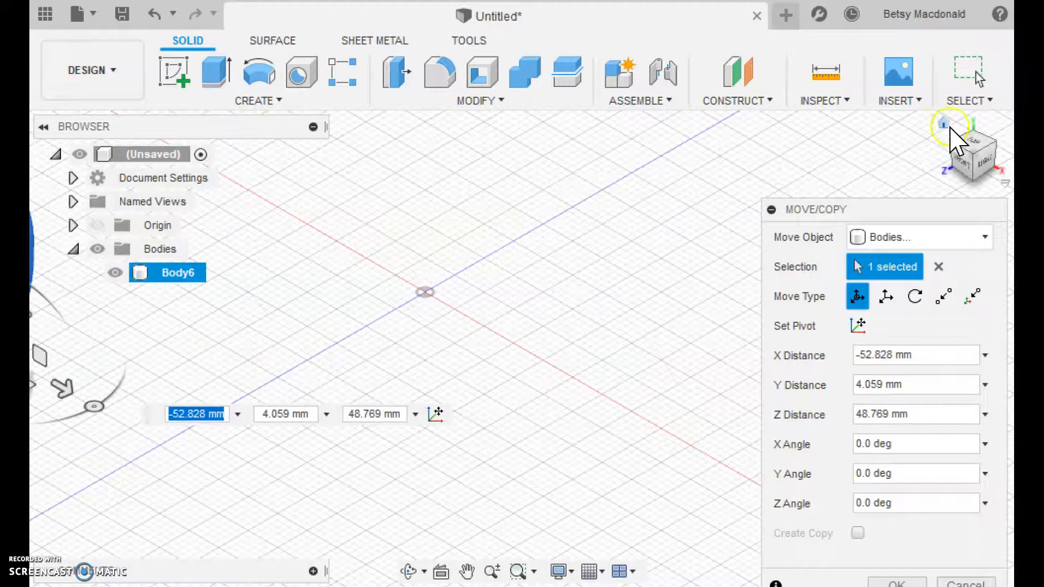
{"action": "left_click", "coordinate": [946, 127]}
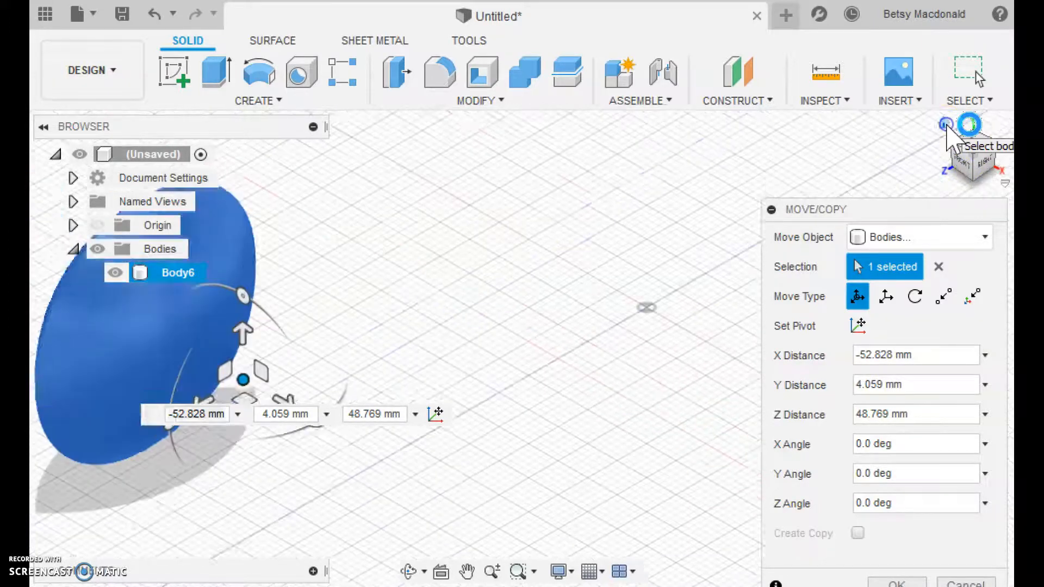
{"action": "left_click_drag", "start_coordinate": [622, 404], "coordinate": [131, 331]}
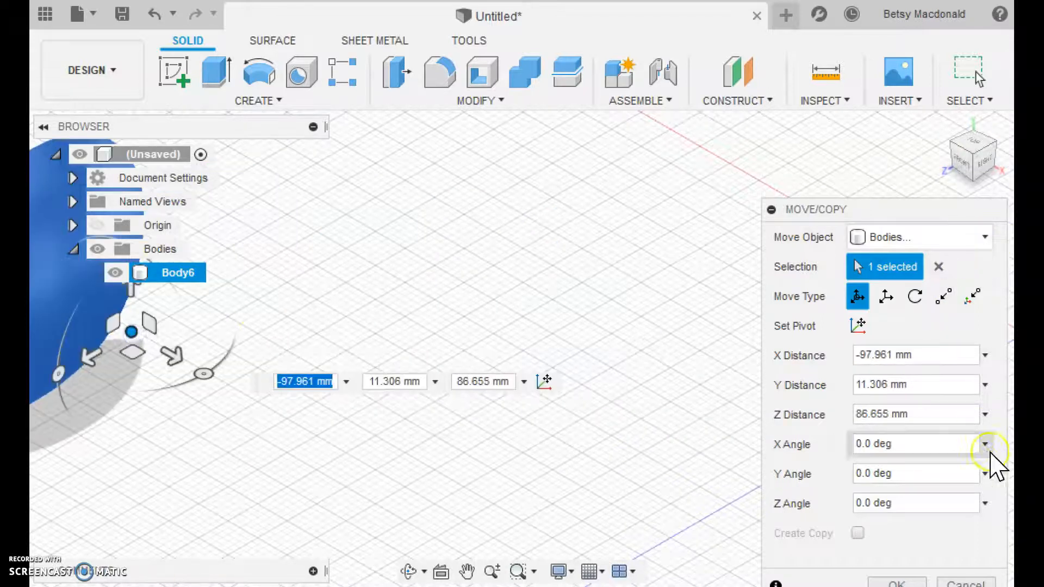
{"action": "key", "text": "Return"}
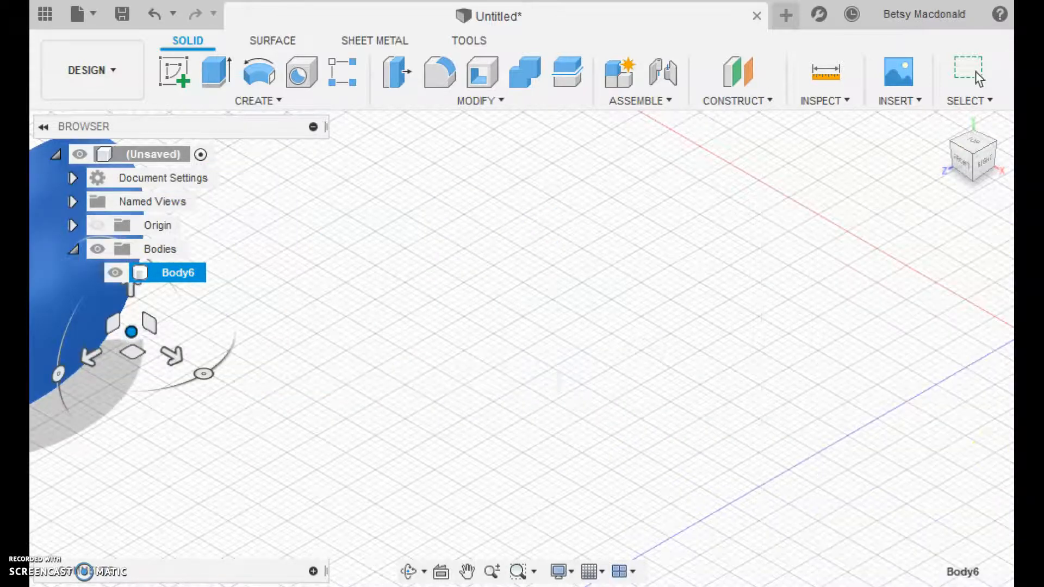
Create a 50 mm sphere as a new body, centred on the origin on the horizontal plane
{"action": "left_click", "coordinate": [946, 127]}
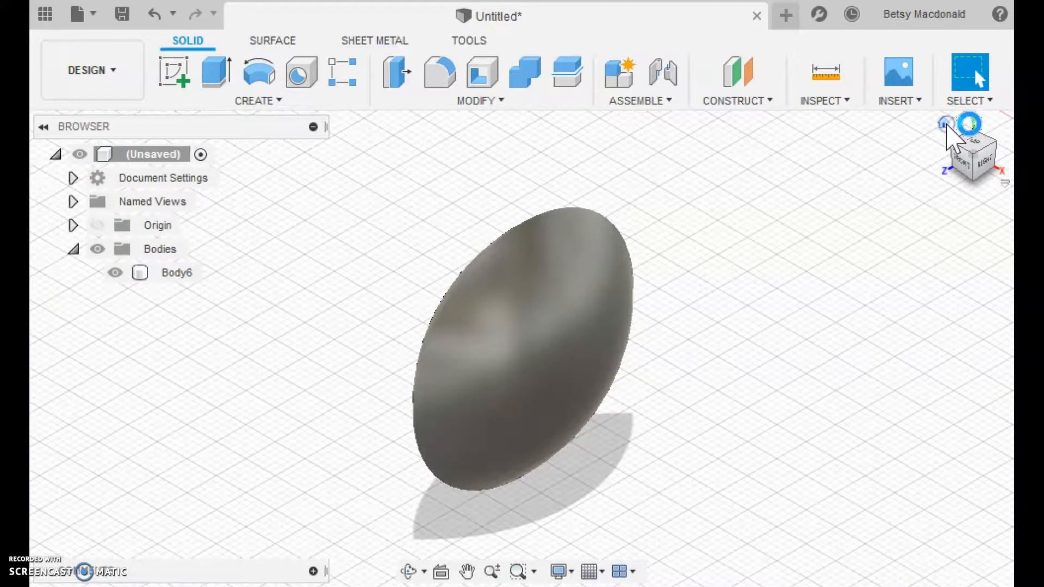
{"action": "middle_click_drag", "start_coordinate": [912, 344], "coordinate": [269, 230]}
{"action": "middle_click_drag", "start_coordinate": [939, 299], "coordinate": [581, 333]}
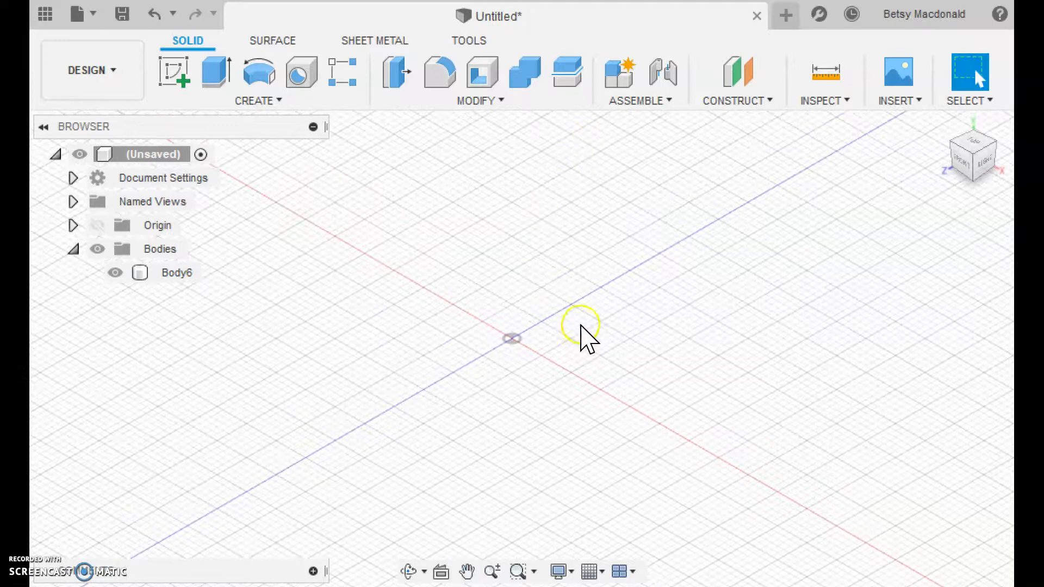
{"action": "scroll", "coordinate": [574, 322], "scroll_direction": "up", "scroll_amount": 4}
{"action": "middle_click_drag", "start_coordinate": [496, 380], "coordinate": [513, 298]}
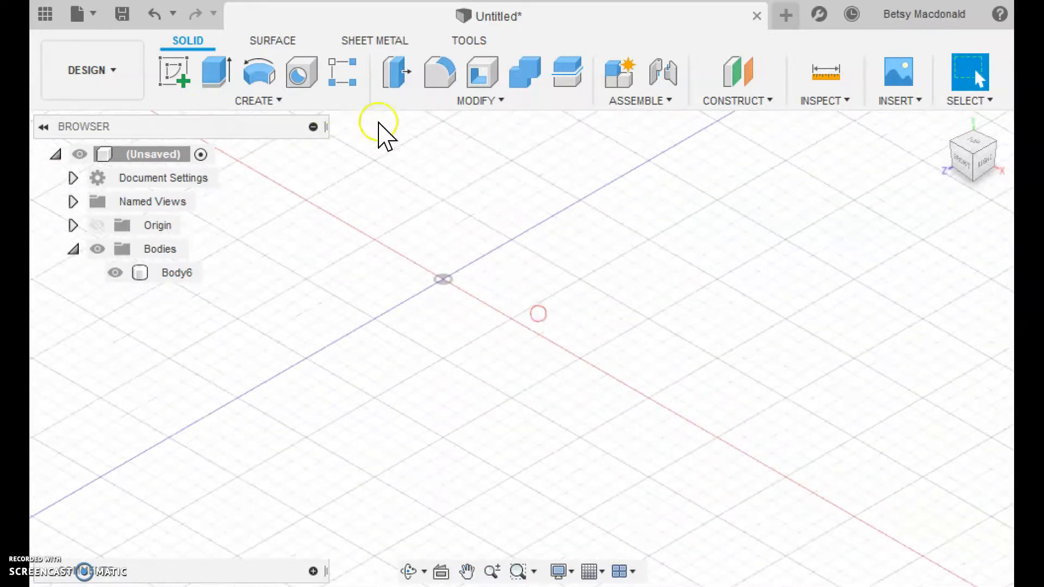
{"action": "left_click", "coordinate": [289, 103]}
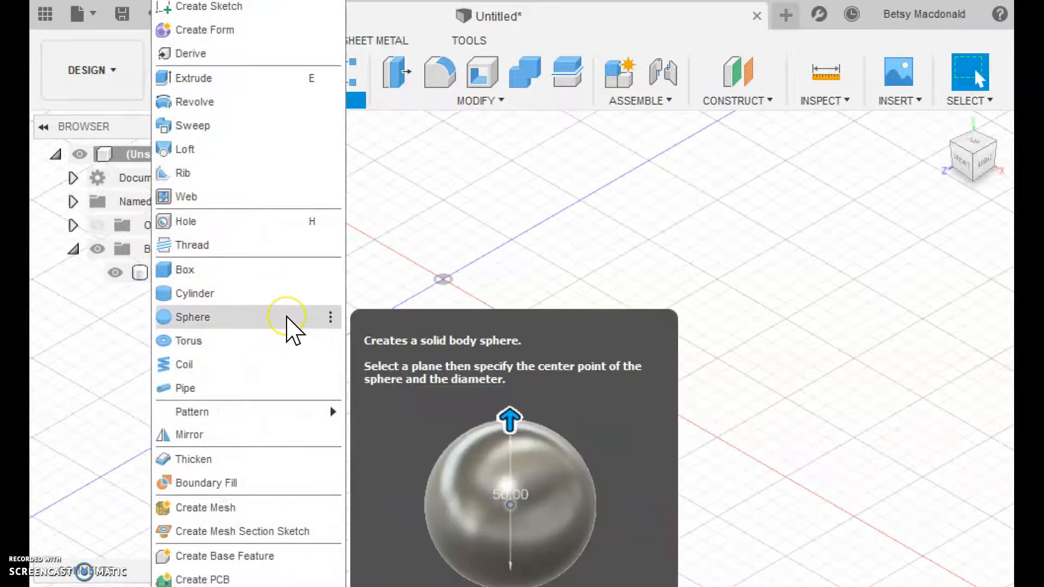
{"action": "left_click", "coordinate": [293, 329]}
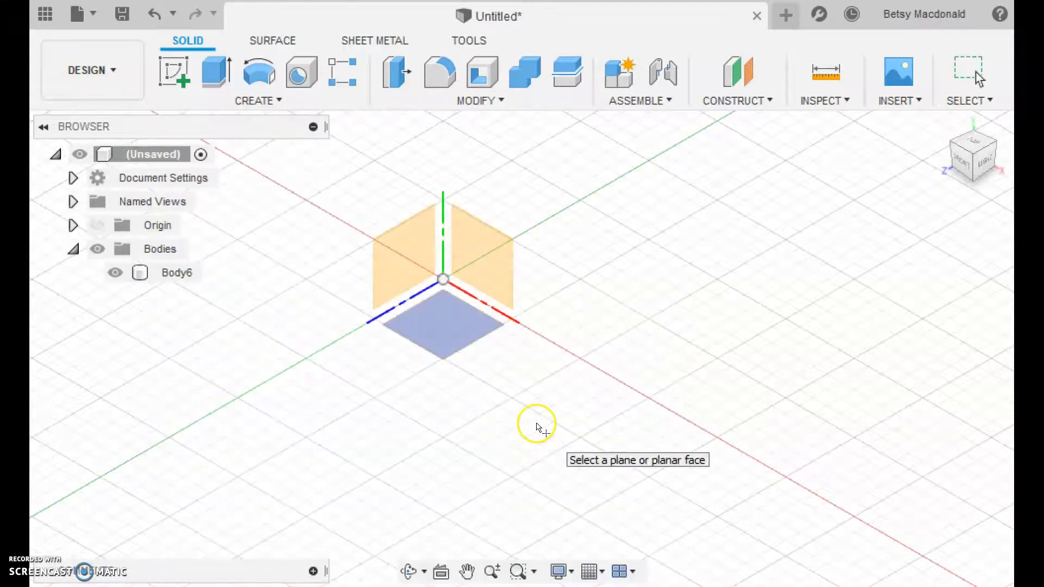
{"action": "left_click", "coordinate": [437, 327]}
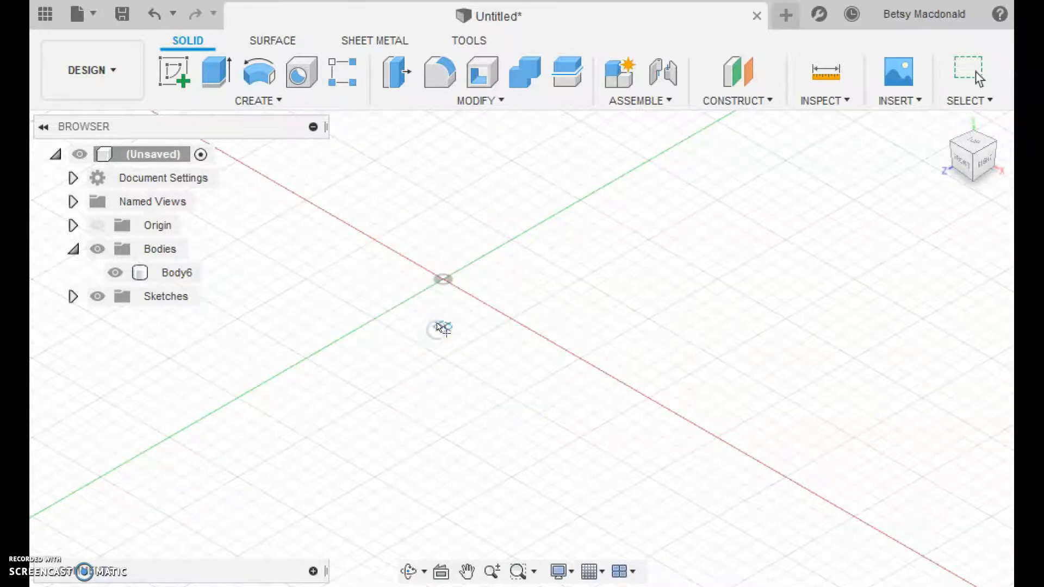
{"action": "left_click", "coordinate": [440, 280]}
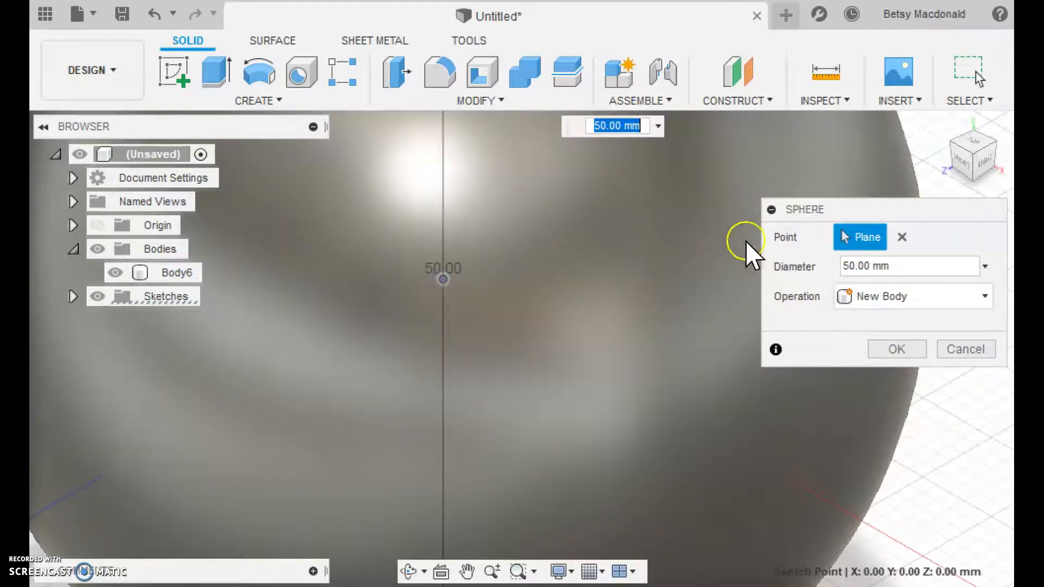
{"action": "scroll", "coordinate": [583, 278], "scroll_direction": "down", "scroll_amount": 10}
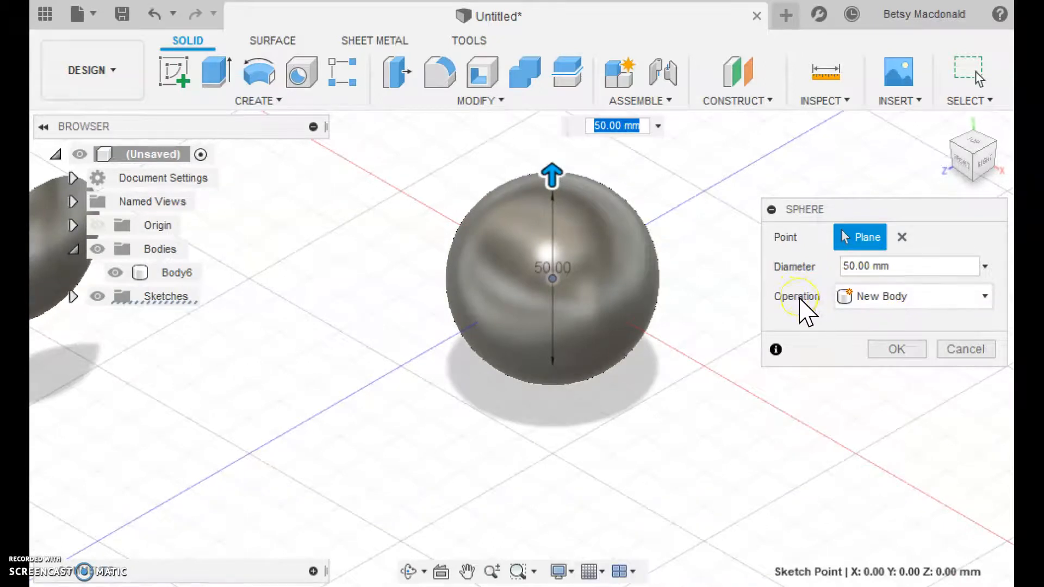
{"action": "left_click", "coordinate": [898, 349]}
Move the new sphere off the origin by about -32.9 mm in X, -3.6 mm in Y and 36.5 mm in Z
{"action": "right_click", "coordinate": [553, 280]}
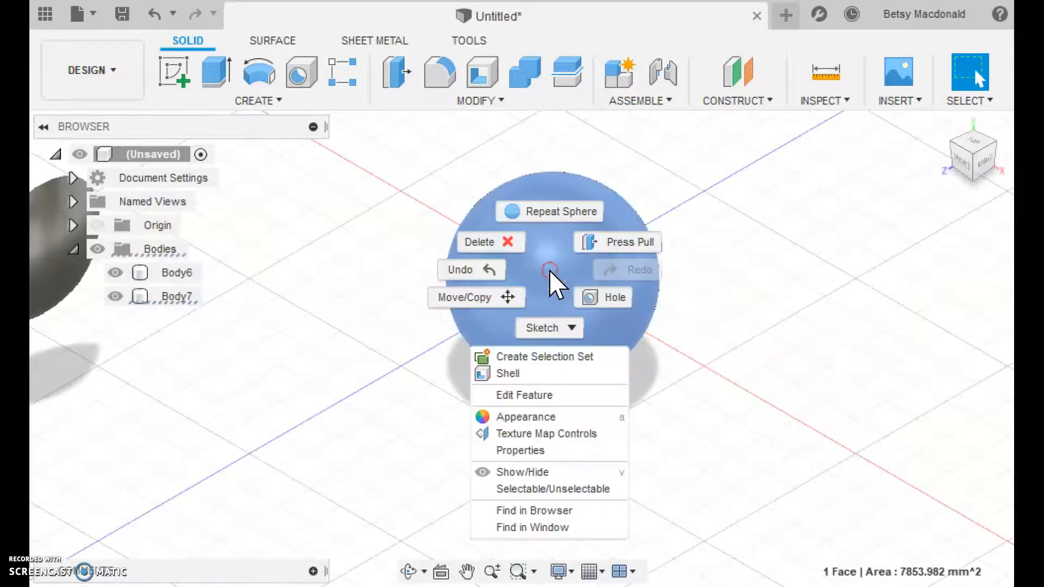
{"action": "left_click", "coordinate": [492, 293]}
{"action": "left_click_drag", "start_coordinate": [550, 282], "coordinate": [342, 299]}
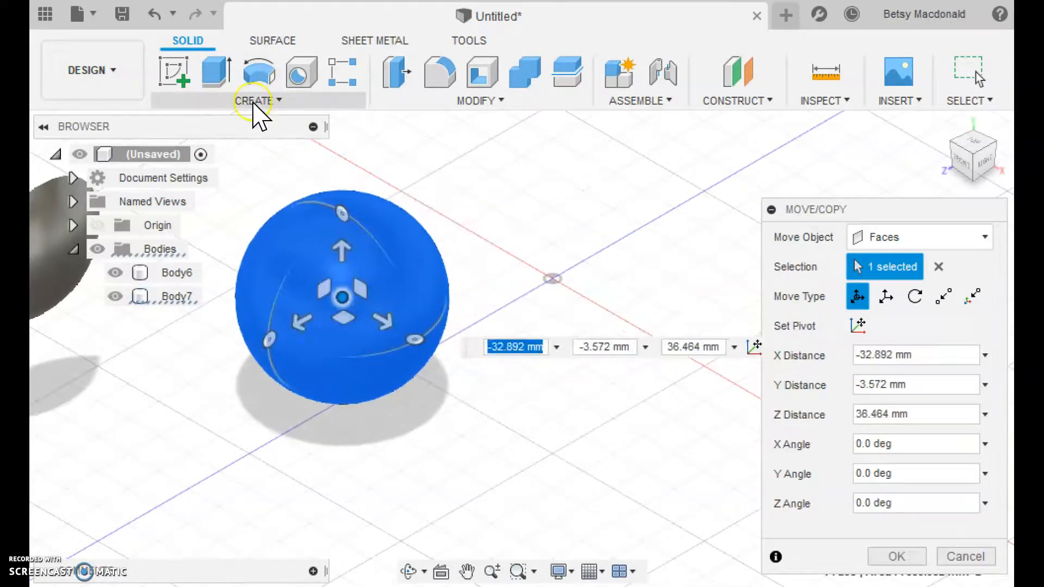
{"action": "key", "text": "Return"}
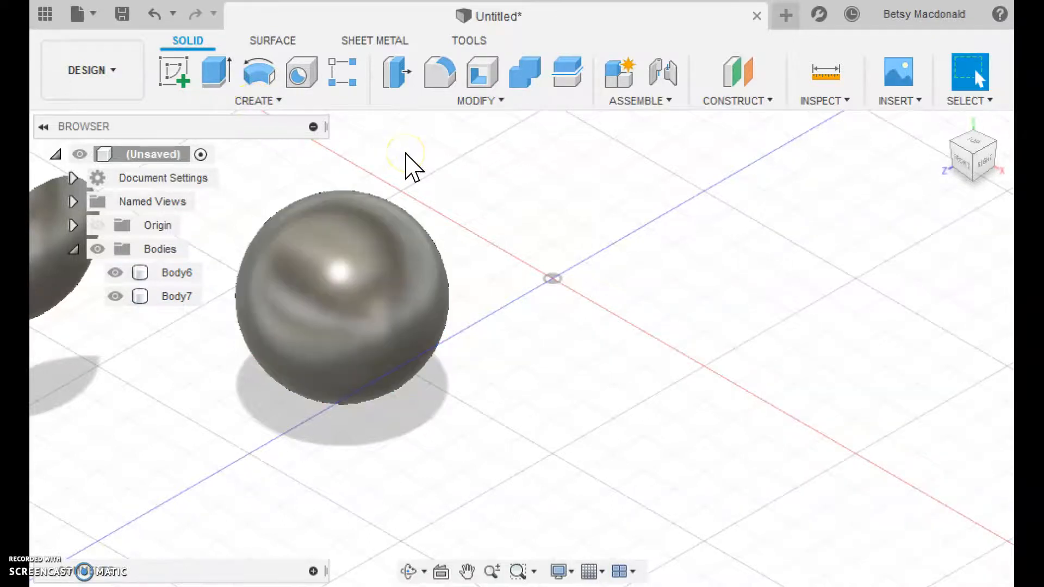
Create another 50 mm sphere as a new body on the horizontal plane, centred at about X 48.3 mm and Z -18.5 mm, and view it from the top
{"action": "left_click", "coordinate": [270, 103]}
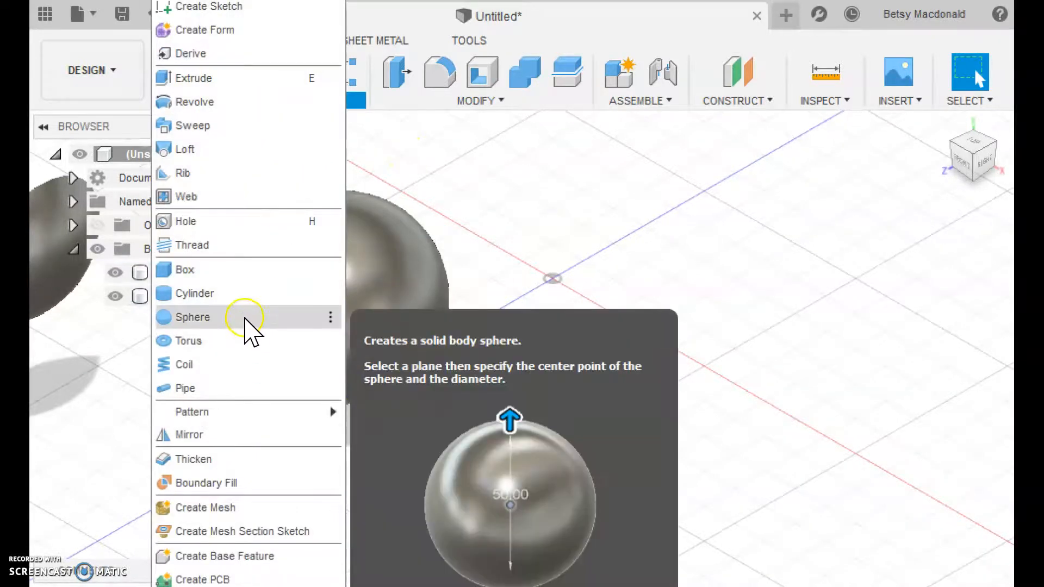
{"action": "left_click", "coordinate": [244, 318]}
{"action": "left_click", "coordinate": [629, 392]}
{"action": "left_click", "coordinate": [755, 332]}
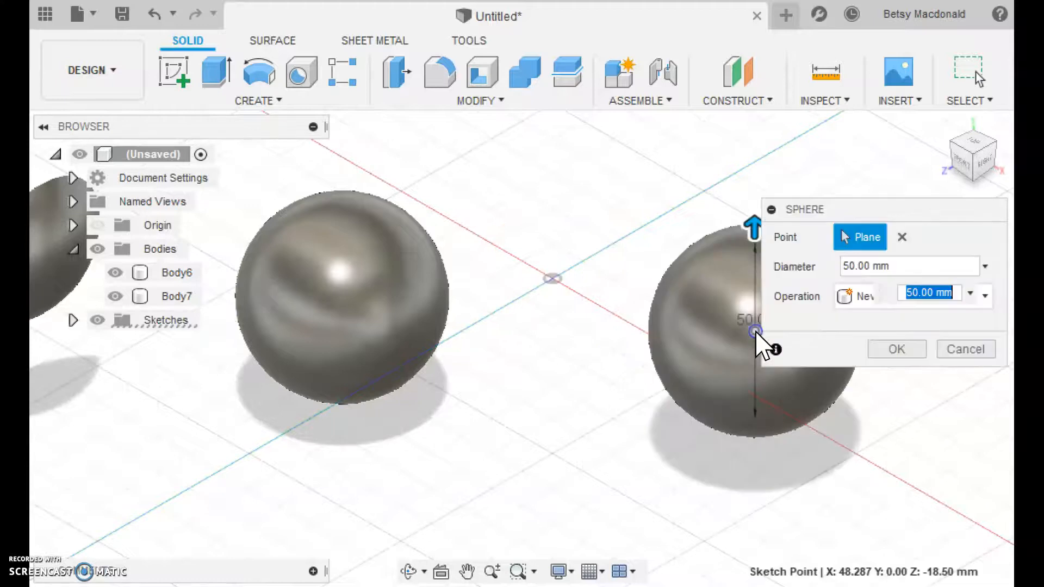
{"action": "left_click", "coordinate": [902, 350]}
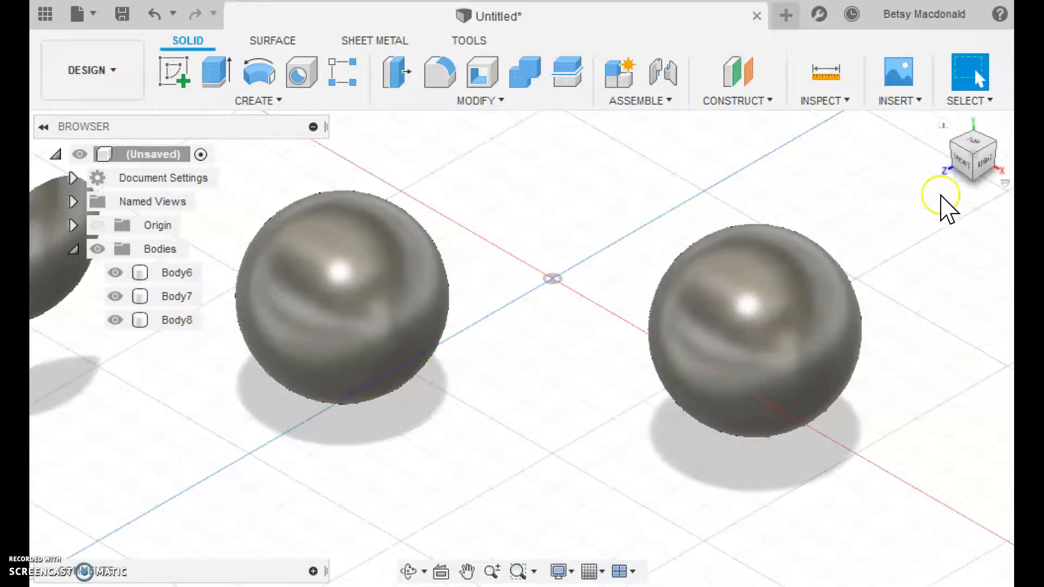
{"action": "left_click", "coordinate": [972, 147]}
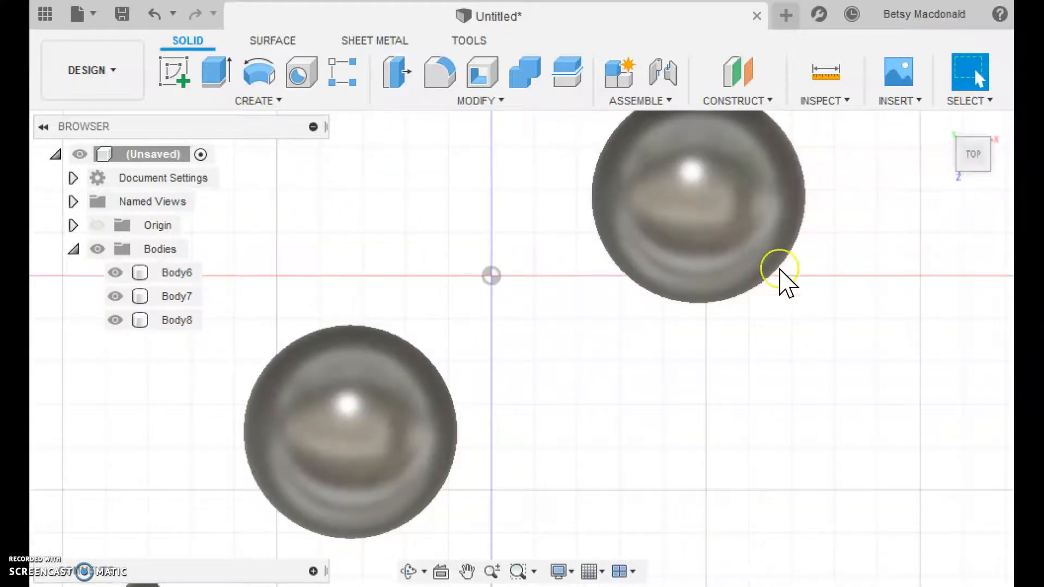
Move the sphere near the origin about 34.1 mm in X and -55.3 mm in Z so it slightly overlaps the other sphere
{"action": "left_click", "coordinate": [363, 447]}
{"action": "right_click", "coordinate": [362, 440]}
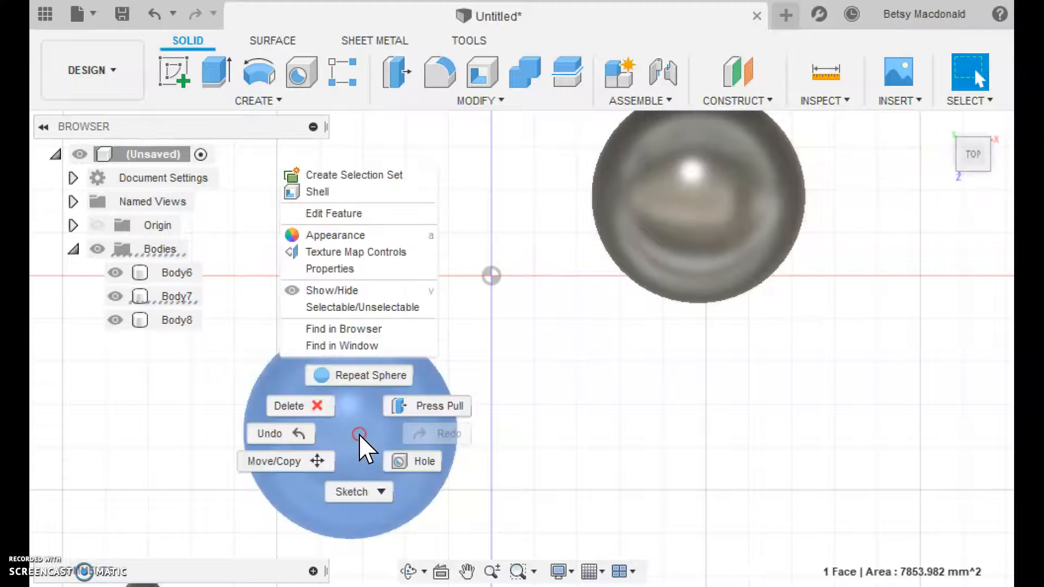
{"action": "left_click", "coordinate": [282, 461]}
{"action": "left_click_drag", "start_coordinate": [368, 438], "coordinate": [522, 220]}
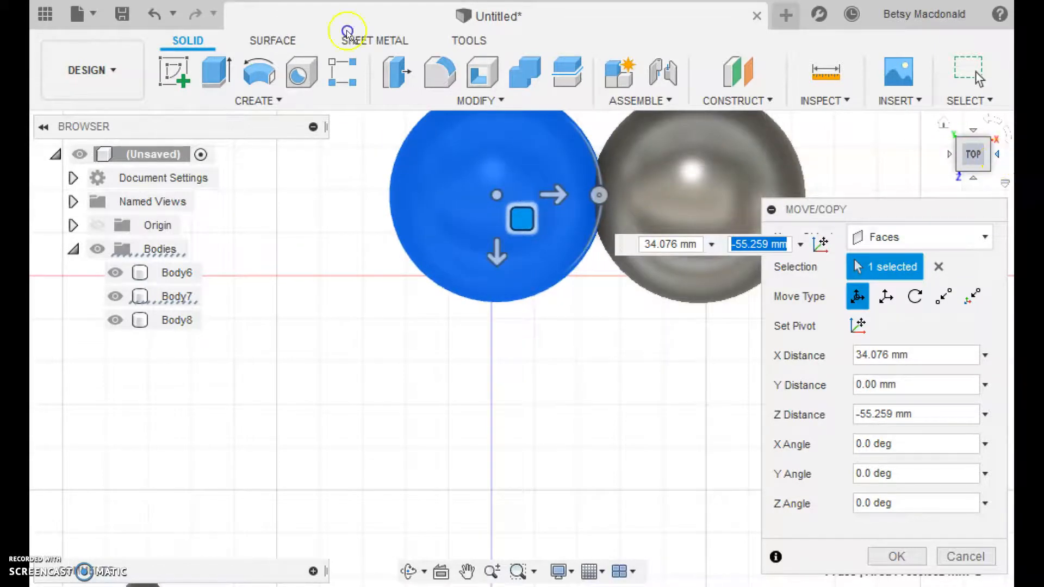
Align the moved sphere with its neighbour by shifting it about 3.7 mm in Y and 0.23 mm in Z, and accept the move
{"action": "left_click", "coordinate": [997, 156]}
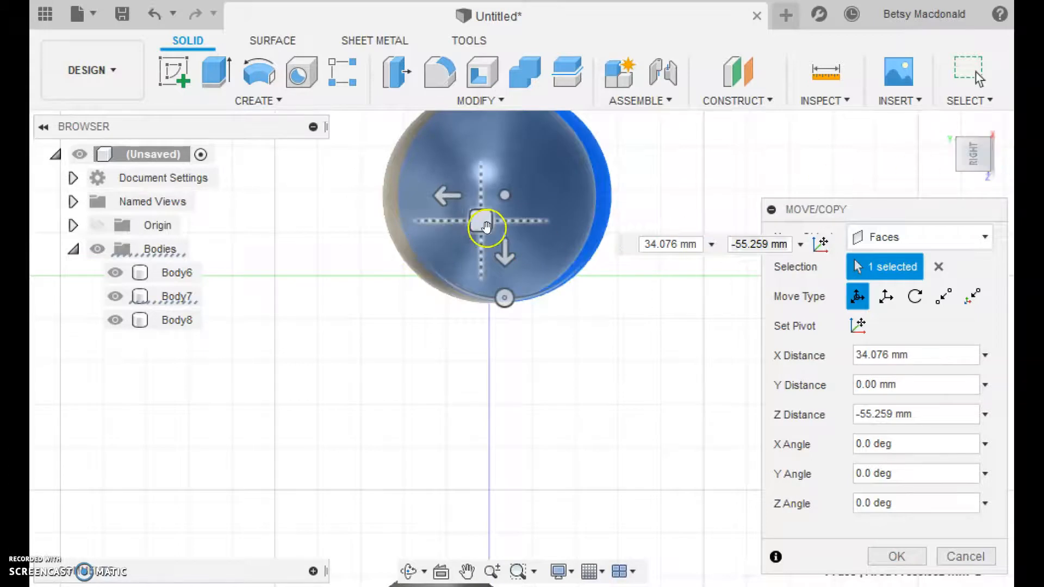
{"action": "left_click_drag", "start_coordinate": [480, 221], "coordinate": [464, 223]}
{"action": "left_click", "coordinate": [973, 140]}
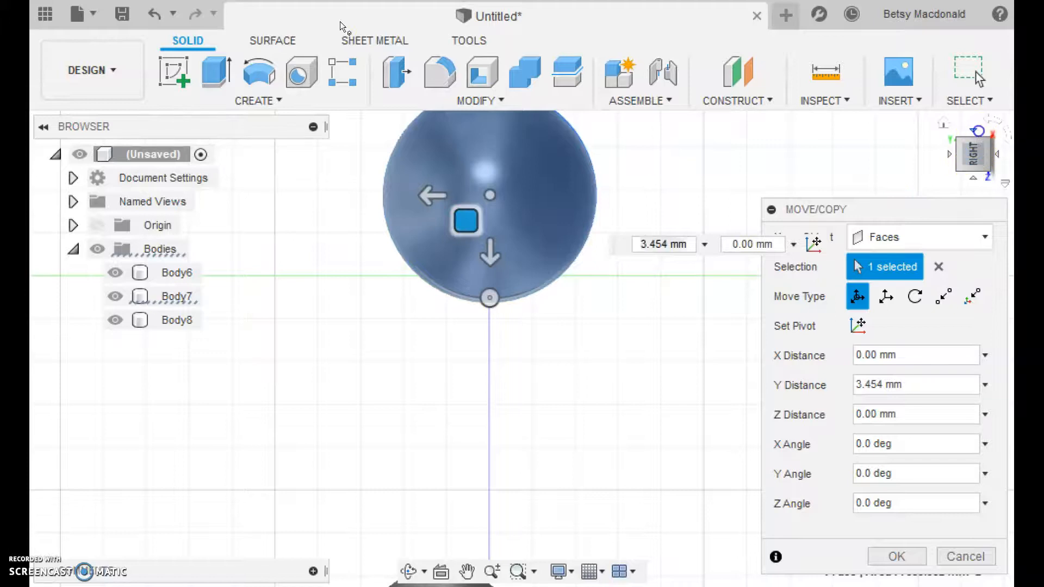
{"action": "left_click", "coordinate": [971, 129]}
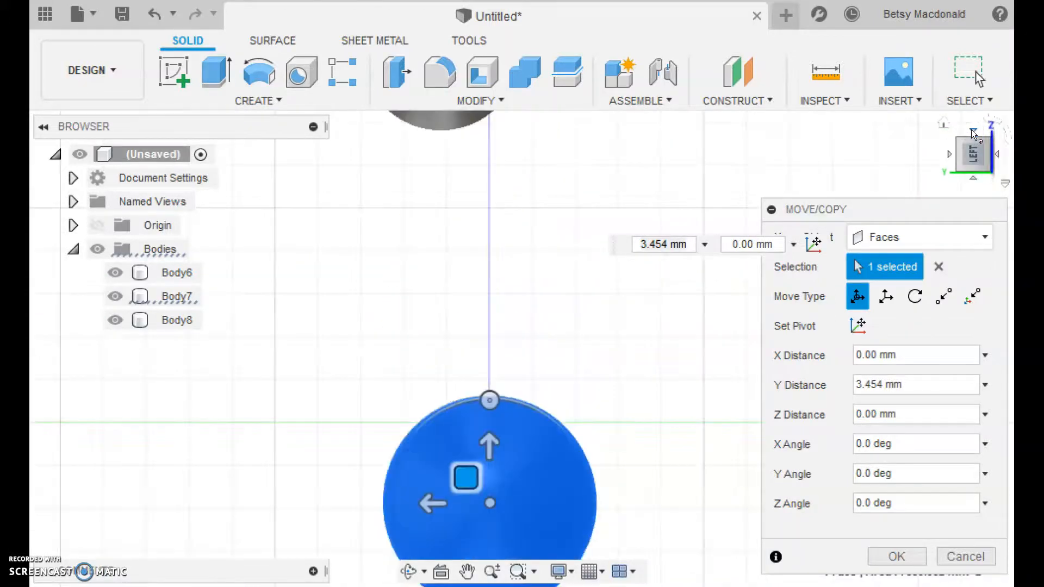
{"action": "middle_click_drag", "start_coordinate": [672, 385], "coordinate": [658, 233]}
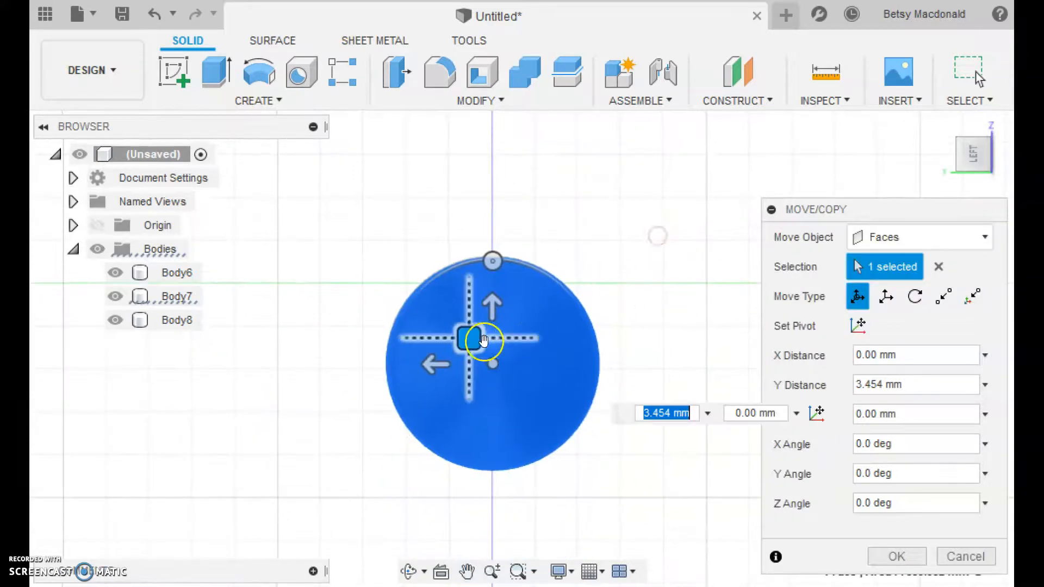
{"action": "mouse_move", "coordinate": [475, 338]}
{"action": "left_mouse_down"}
{"action": "mouse_move", "coordinate": [499, 338]}
{"action": "mouse_move", "coordinate": [475, 338]}
{"action": "left_mouse_up"}
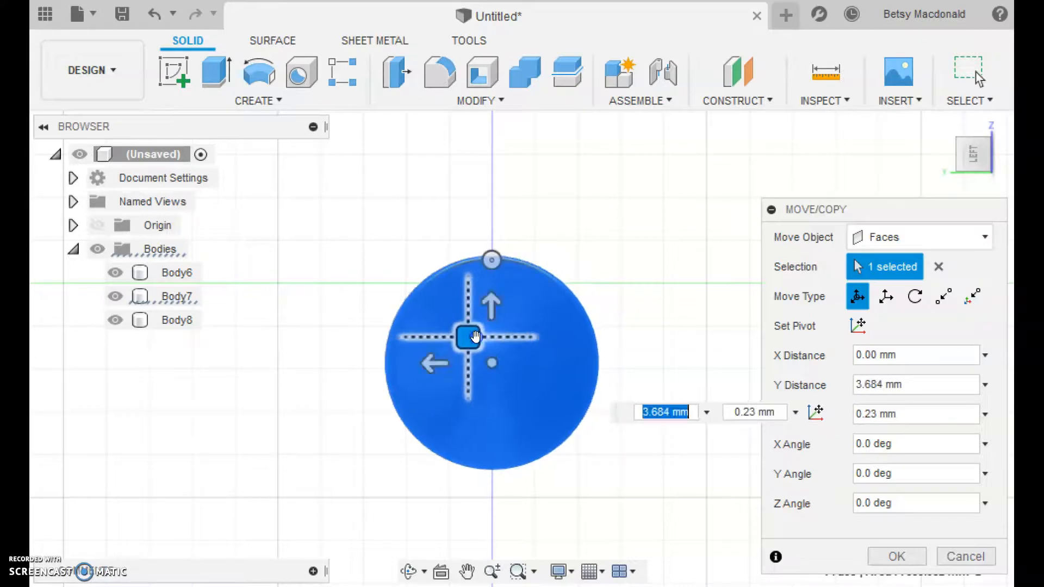
{"action": "left_click", "coordinate": [1008, 141]}
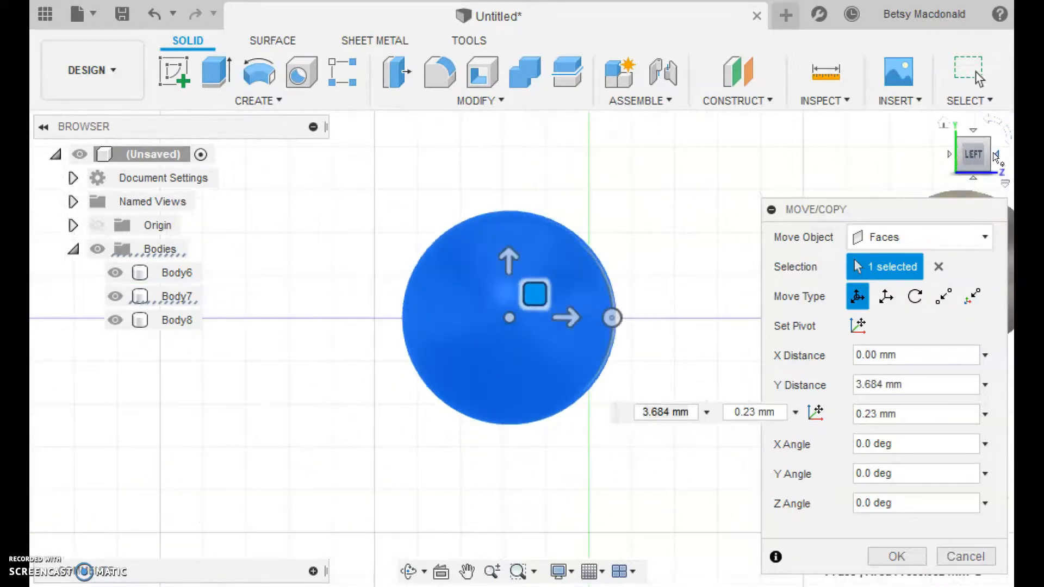
{"action": "left_click", "coordinate": [997, 155]}
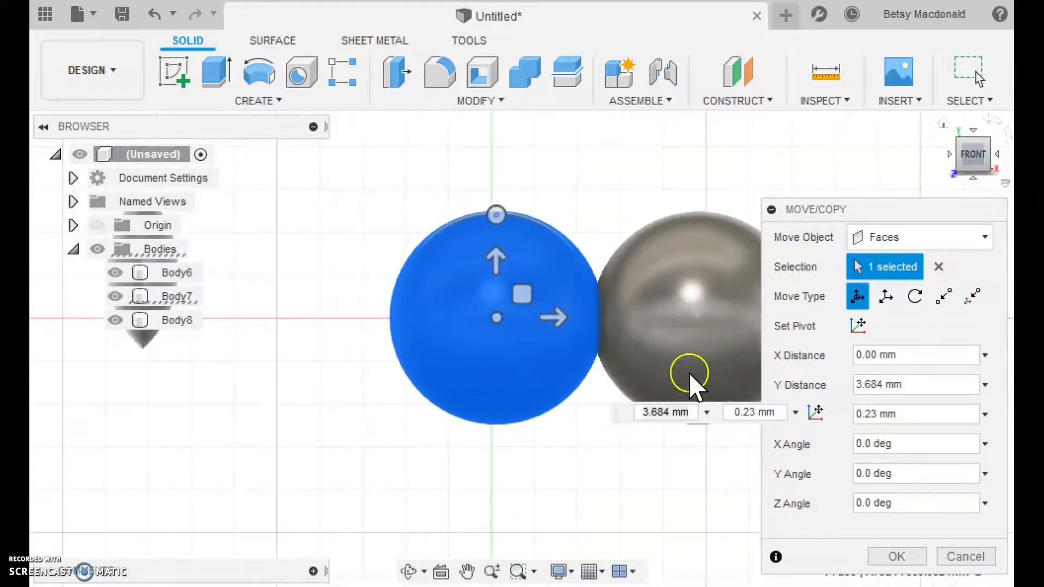
{"action": "middle_click_drag", "start_coordinate": [703, 144], "coordinate": [624, 157]}
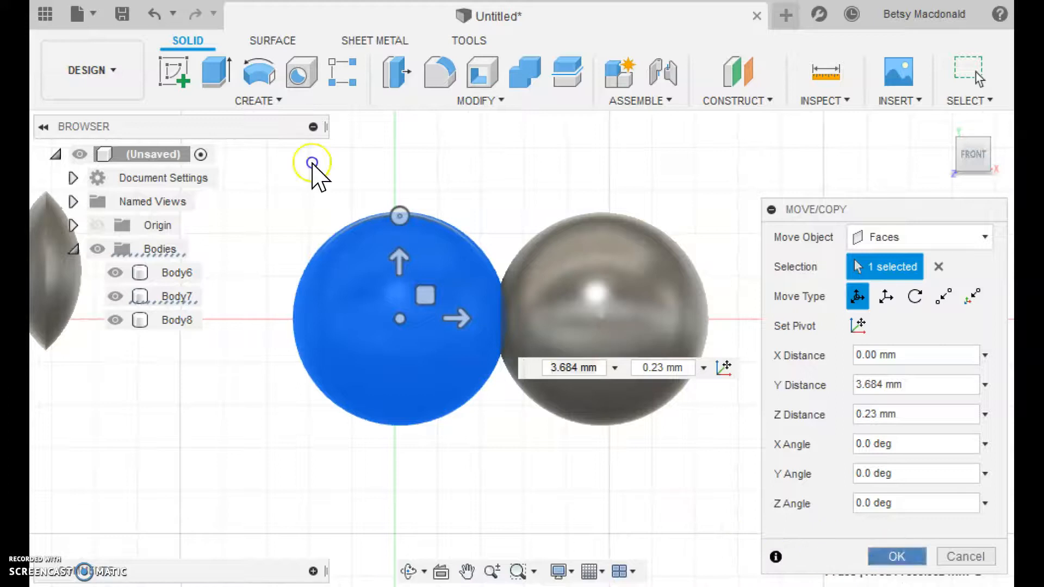
{"action": "left_click", "coordinate": [894, 555]}
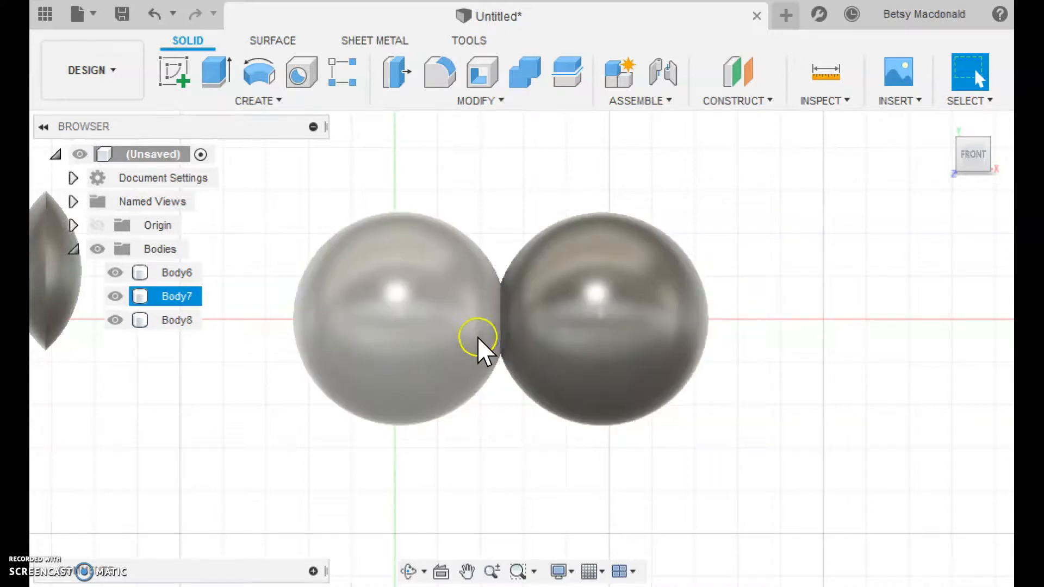
Combine the two overlapping spheres with the Intersect operation, using the moved sphere as target and the other as tool body
{"action": "left_click", "coordinate": [478, 102]}
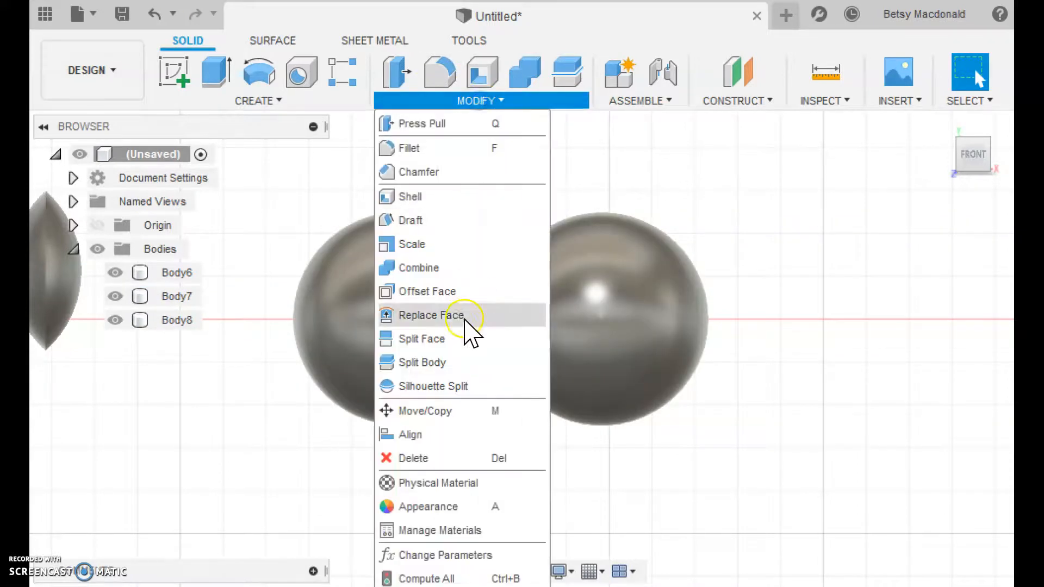
{"action": "left_click", "coordinate": [462, 268]}
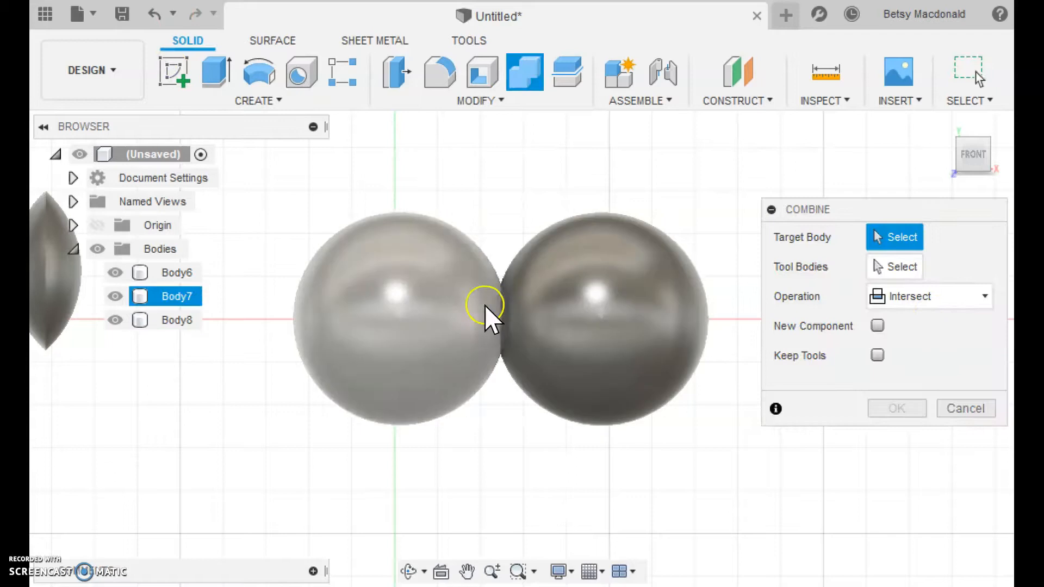
{"action": "left_click", "coordinate": [486, 307]}
{"action": "left_click", "coordinate": [663, 322]}
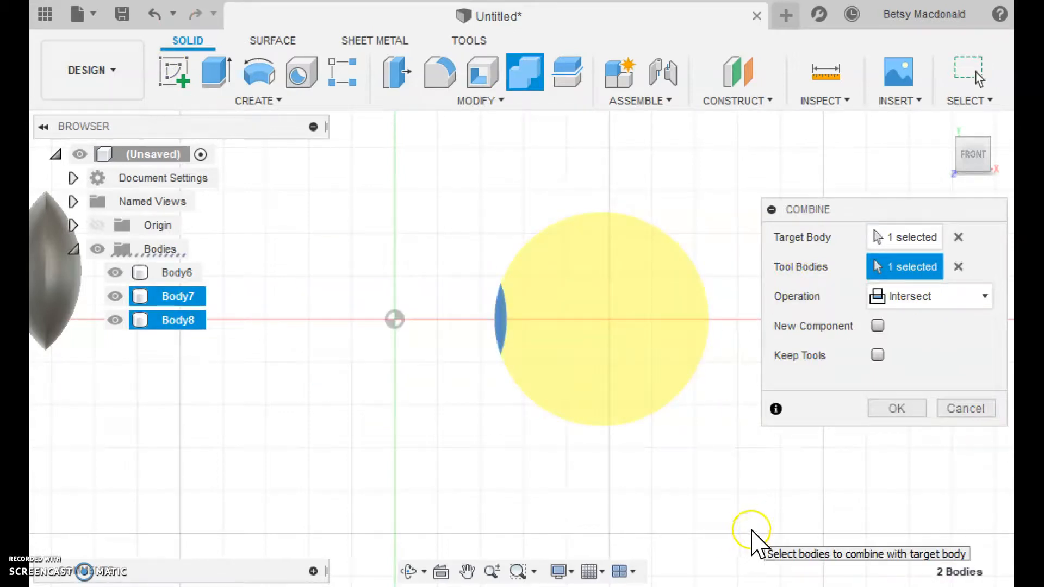
{"action": "left_click", "coordinate": [899, 411]}
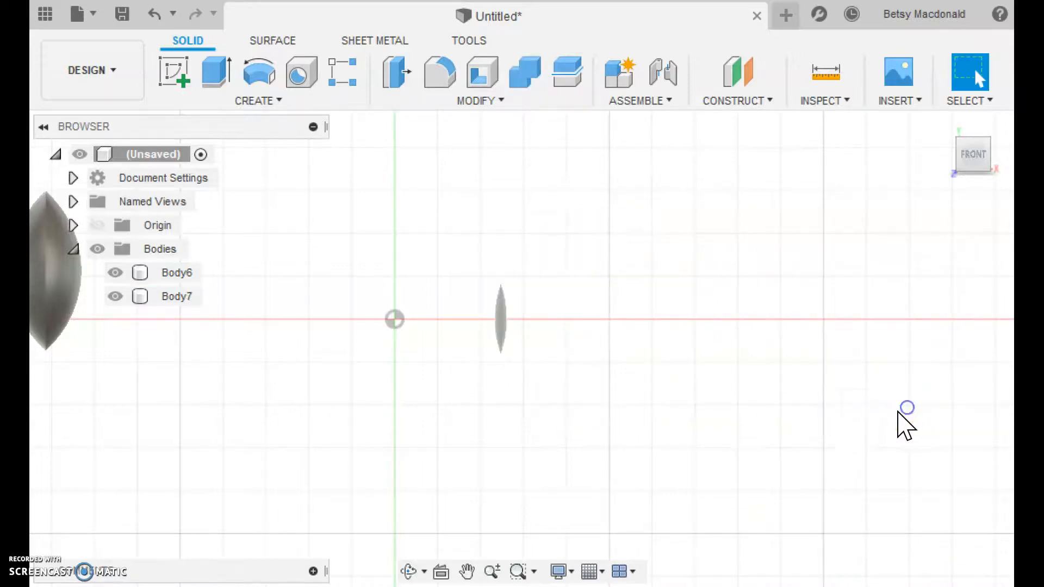
Move the larger lens-shaped body towards the small one by about 73.5 mm in X, -21.1 mm in Y and -97 mm in Z
{"action": "scroll", "coordinate": [601, 358], "scroll_direction": "up", "scroll_amount": 3}
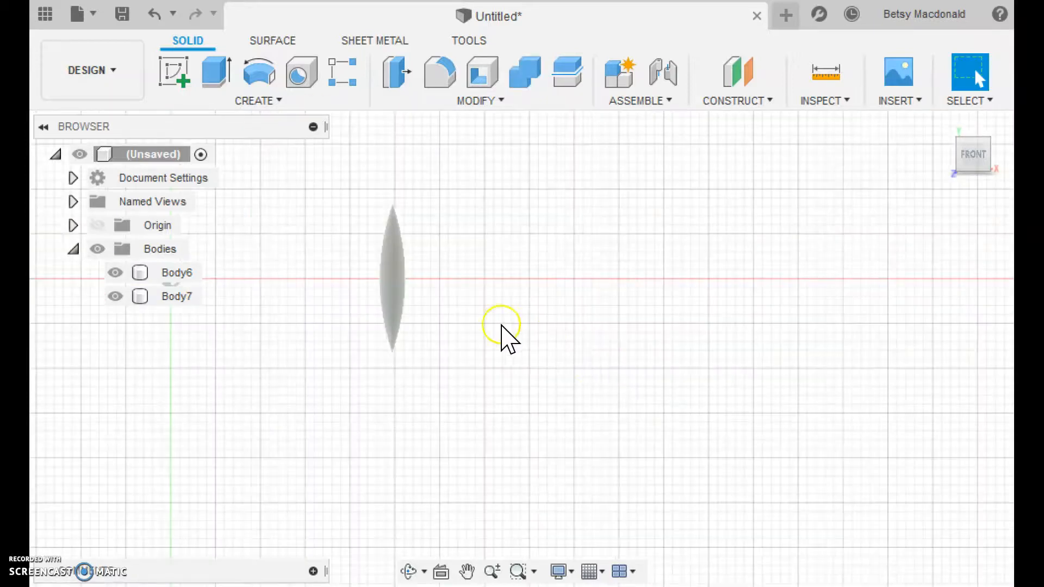
{"action": "mouse_move", "coordinate": [955, 163]}
{"action": "left_click_drag", "start_coordinate": [976, 162], "coordinate": [791, 255]}
{"action": "scroll", "coordinate": [791, 256], "scroll_direction": "down", "scroll_amount": 5}
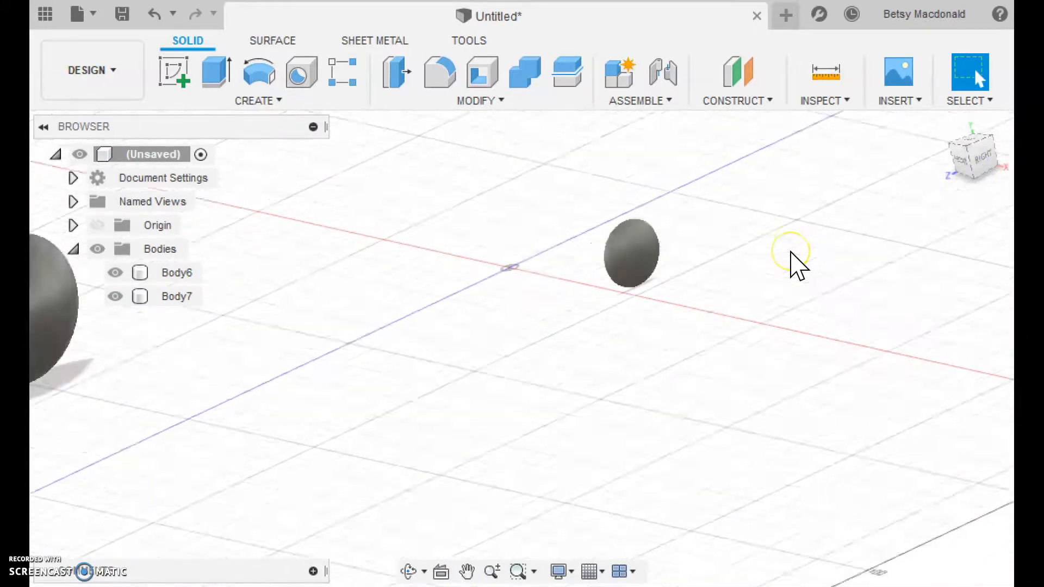
{"action": "left_click_drag", "start_coordinate": [721, 287], "coordinate": [738, 304]}
{"action": "left_click_drag", "start_coordinate": [291, 237], "coordinate": [424, 335]}
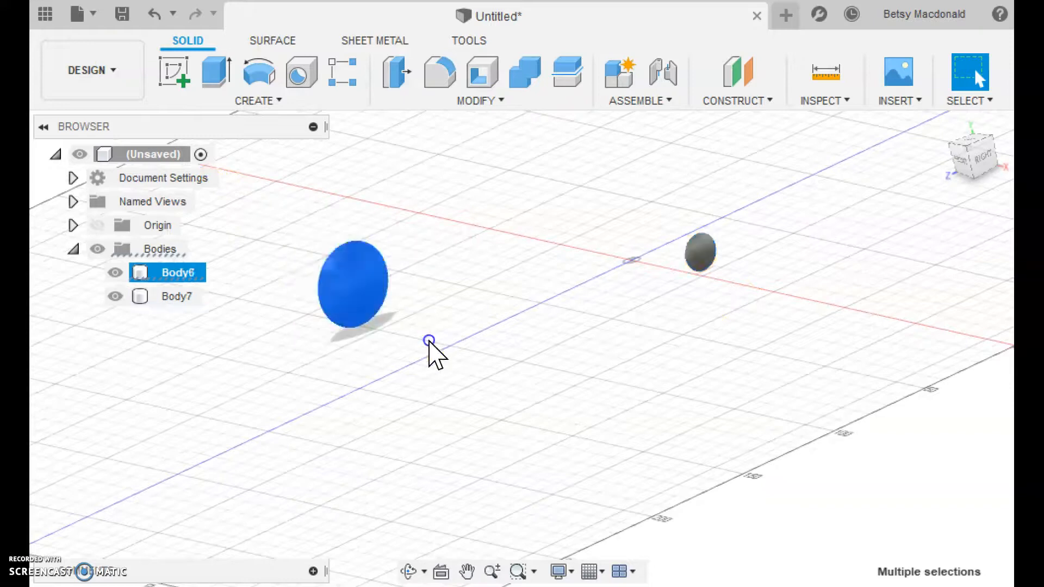
{"action": "right_click", "coordinate": [365, 301]}
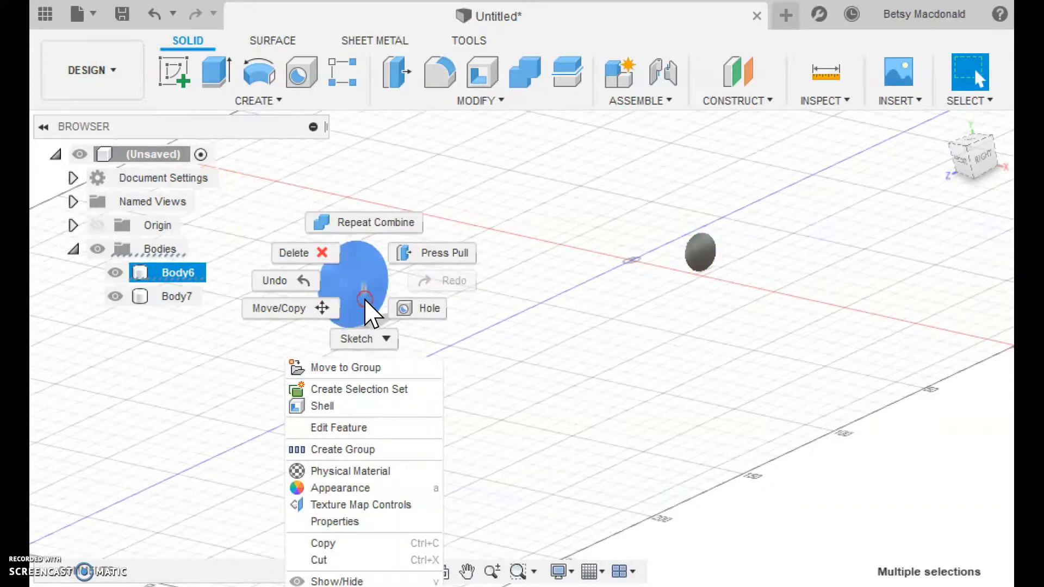
{"action": "left_click", "coordinate": [318, 310]}
{"action": "left_click_drag", "start_coordinate": [382, 308], "coordinate": [676, 293]}
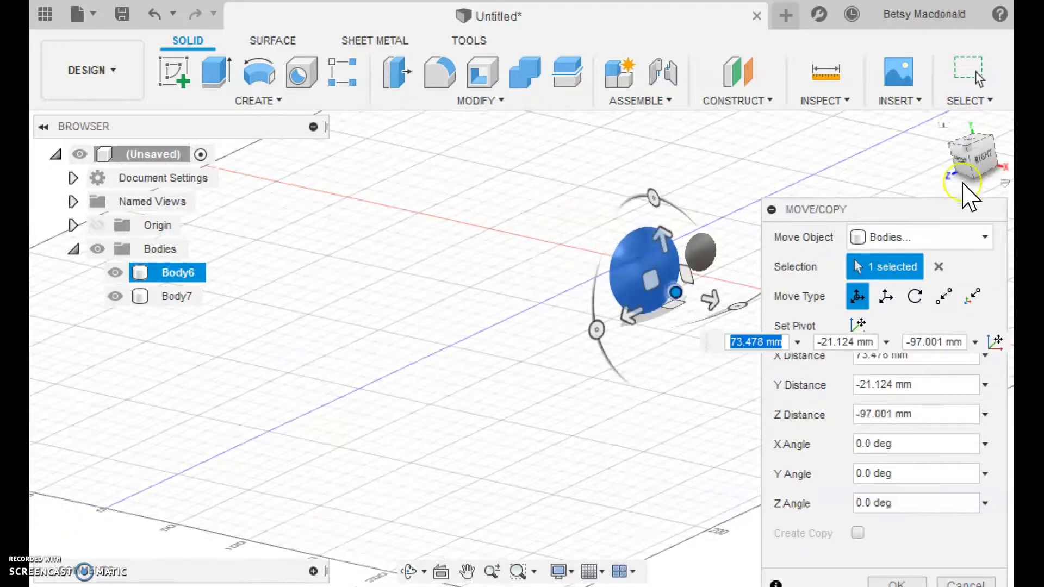
Shift the larger lens about 13.8 mm in Y and 24.3 mm in Z, then 32.6 mm in X and 10.5 mm in Z, and show the home view
{"action": "left_click", "coordinate": [981, 157]}
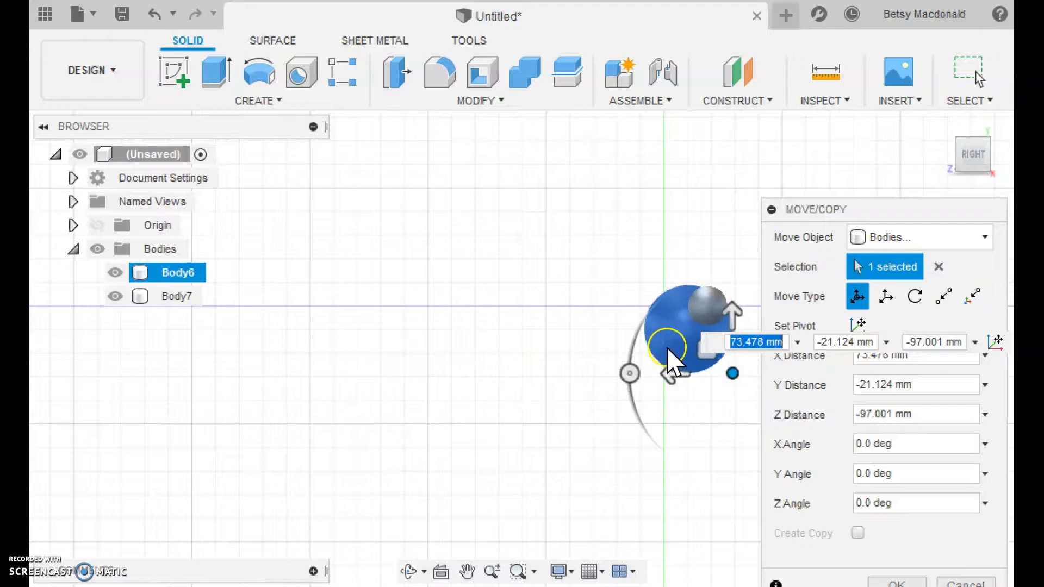
{"action": "left_click_drag", "start_coordinate": [701, 353], "coordinate": [649, 317]}
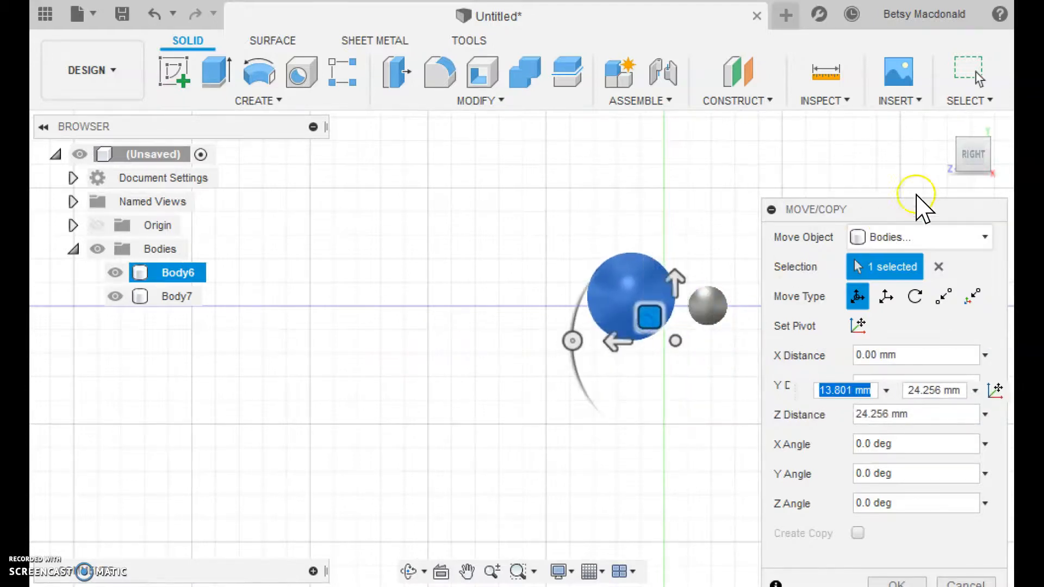
{"action": "left_click", "coordinate": [970, 129]}
{"action": "left_click_drag", "start_coordinate": [652, 350], "coordinate": [624, 434]}
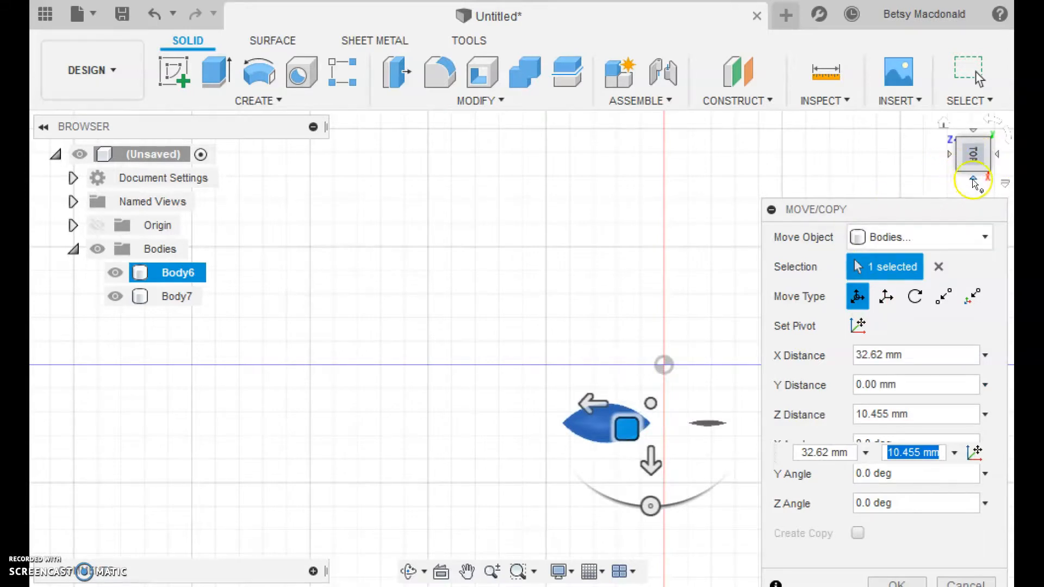
{"action": "left_click", "coordinate": [973, 182]}
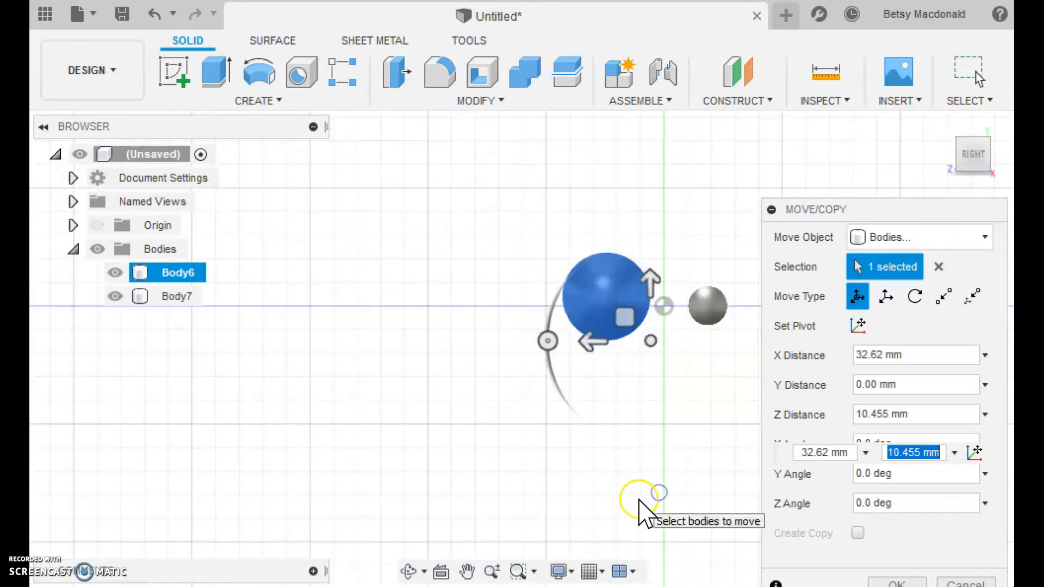
{"action": "key", "text": "Return"}
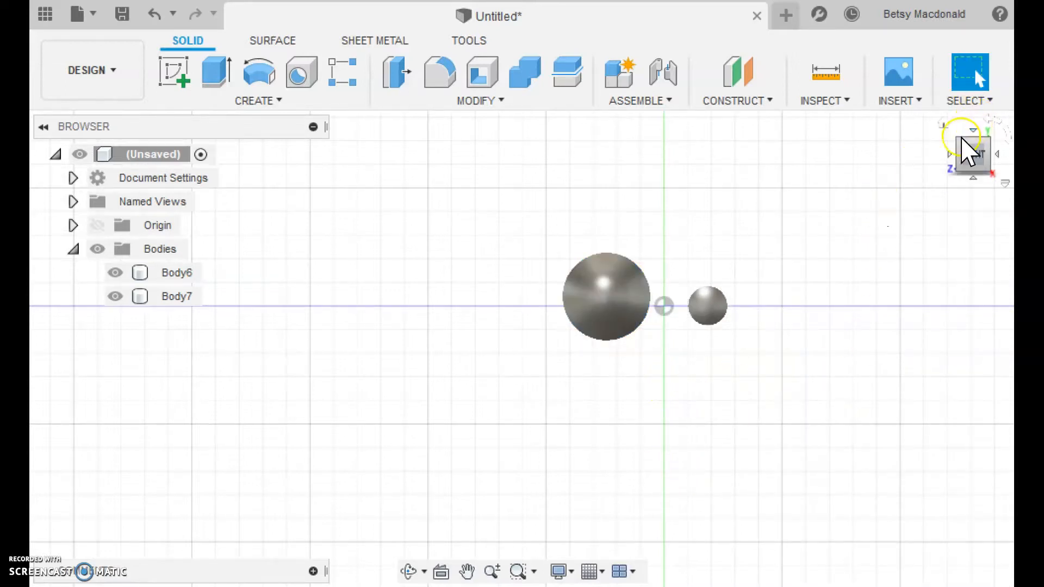
{"action": "left_click", "coordinate": [943, 123]}
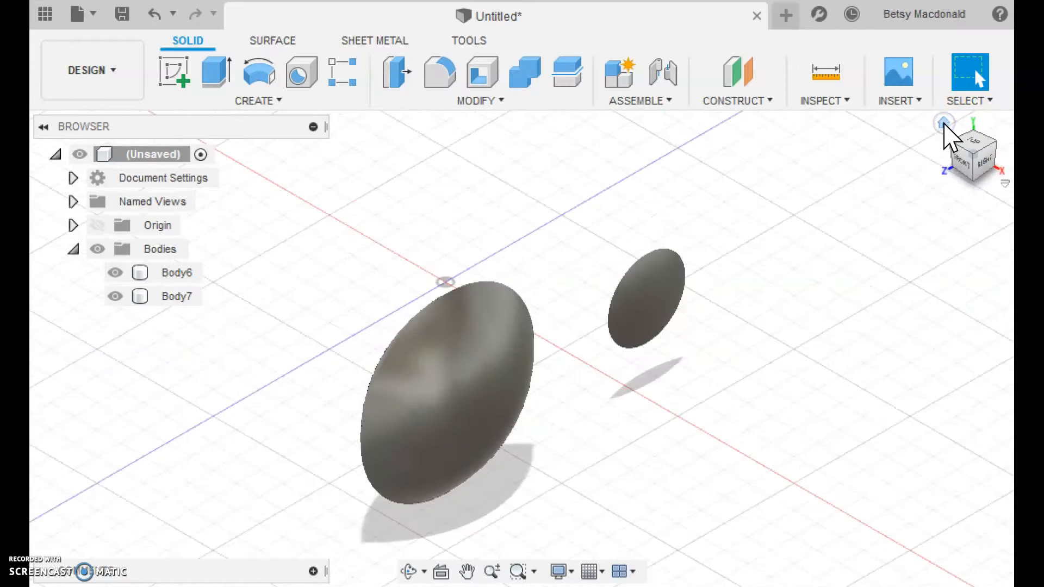
{"action": "middle_click_drag", "start_coordinate": [720, 490], "coordinate": [755, 416]}
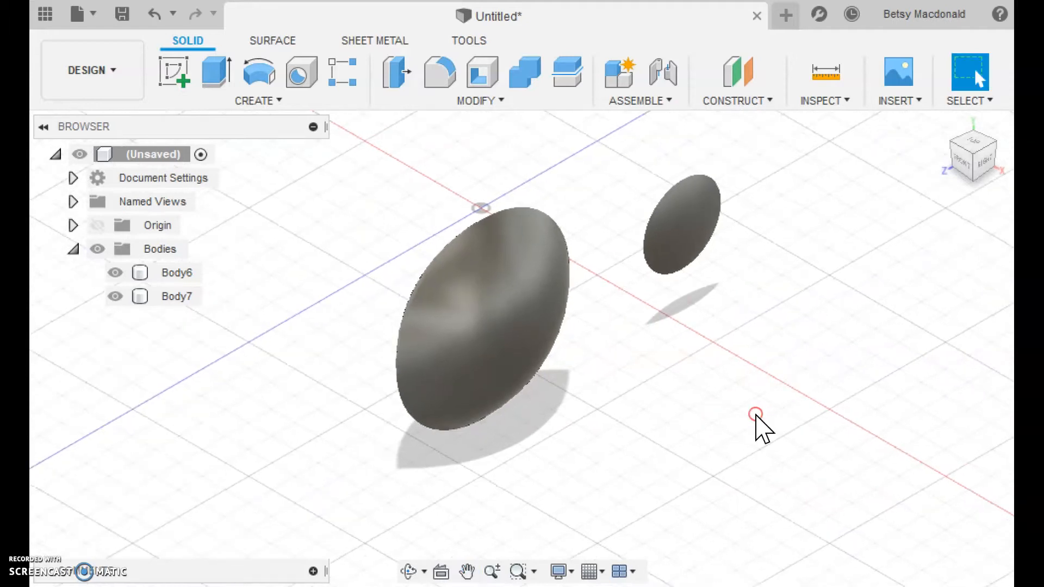